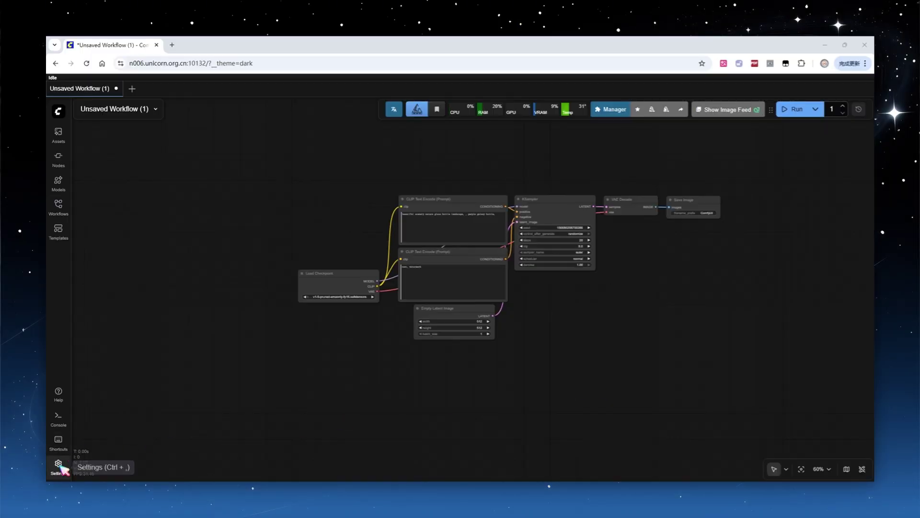
Step: Check the installed ComfyUI version and system info under Settings > About
left_click(59, 463)
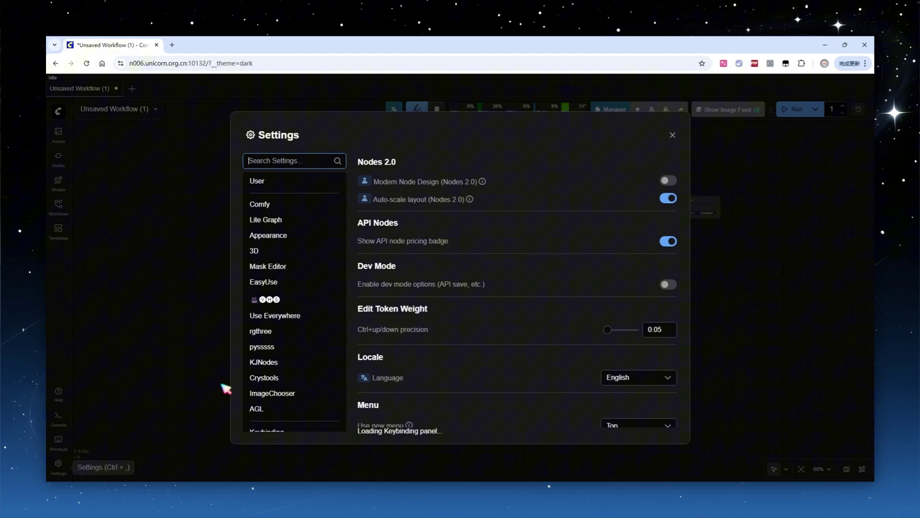
left_click(263, 422)
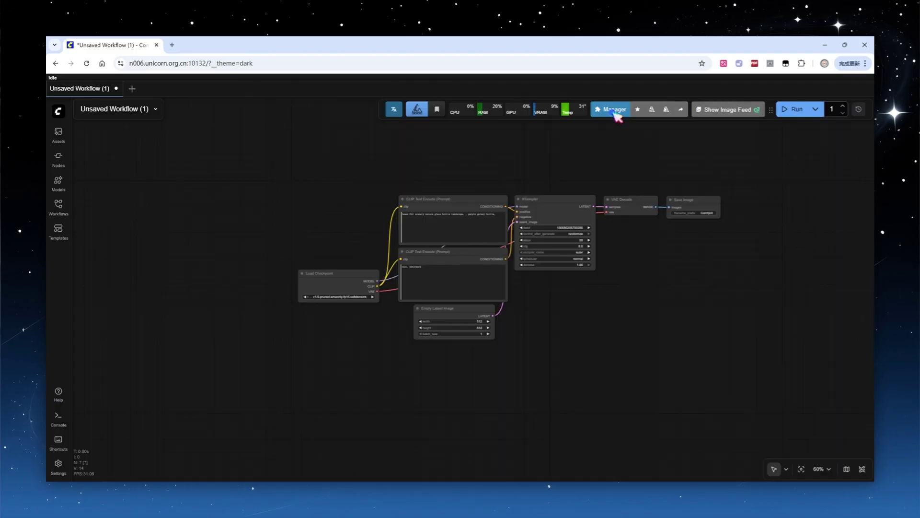
left_click(614, 110)
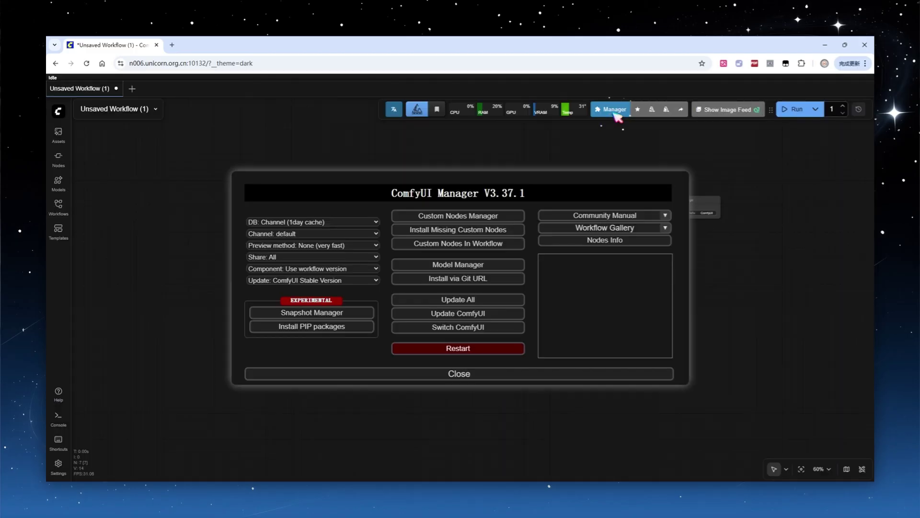
Step: Set the update channel to ComfyUI Nightly Version, update ComfyUI and accept the page refresh
left_click(360, 282)
left_click(311, 302)
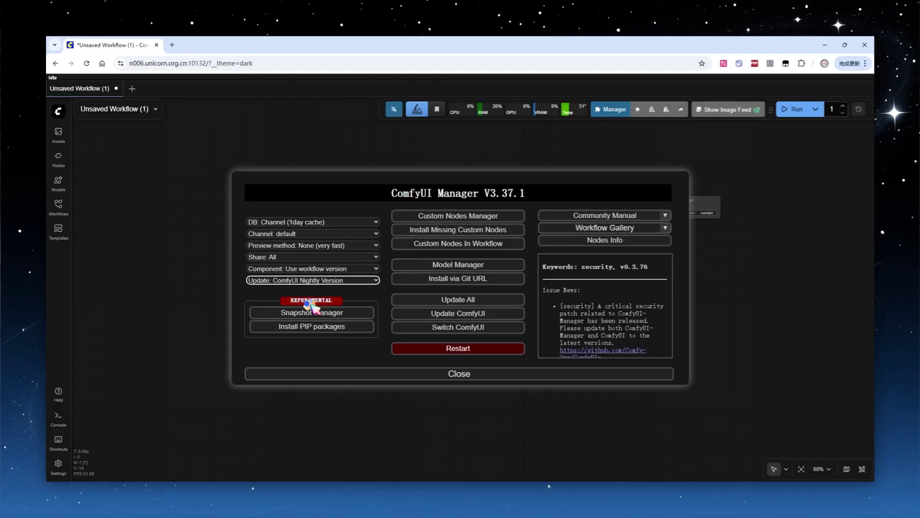
left_click(464, 312)
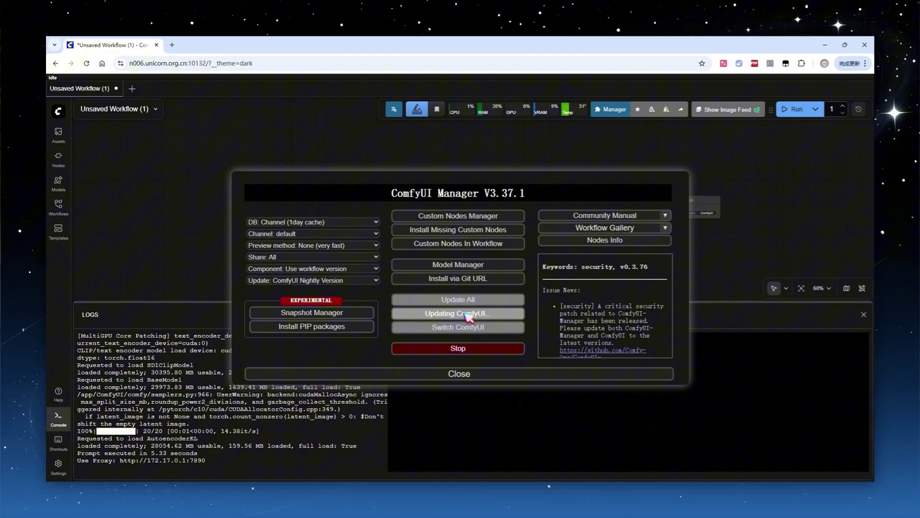
left_click(514, 303)
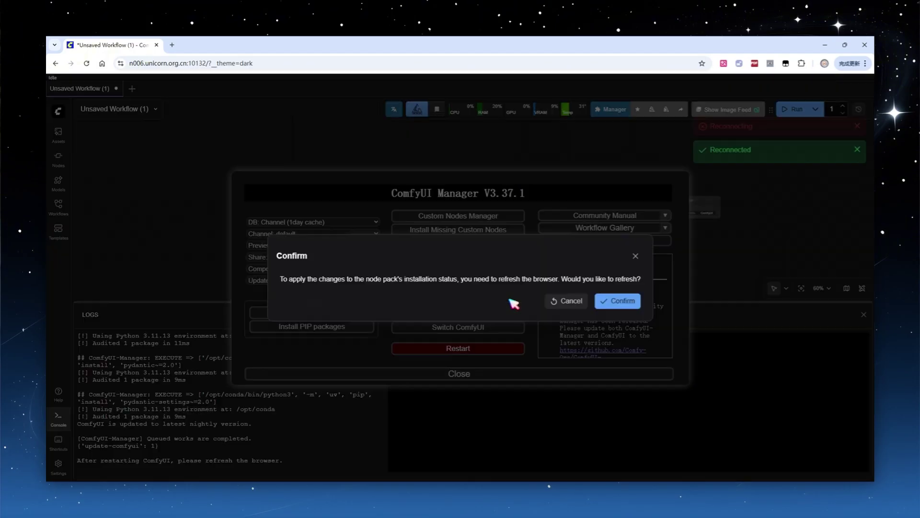
key("Return")
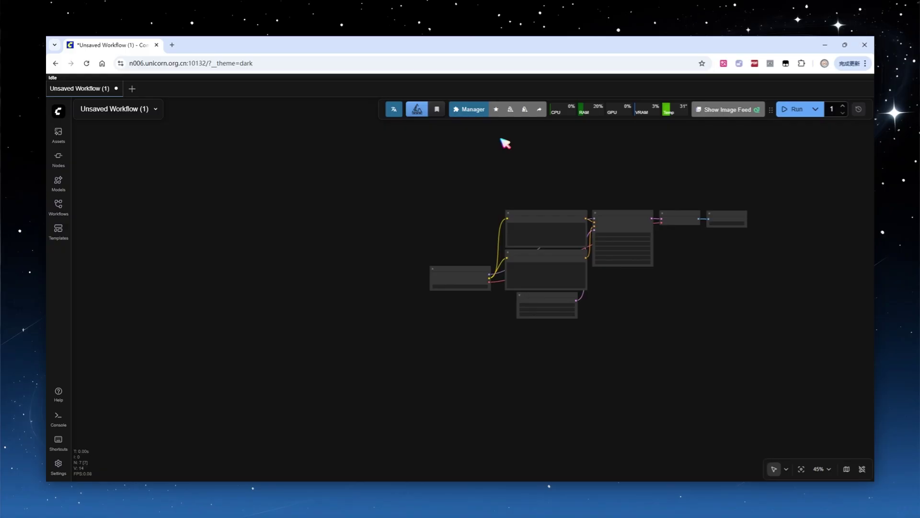
Step: Load the Z-Image-Turbo Text to Image template and center the node graph
left_click(59, 234)
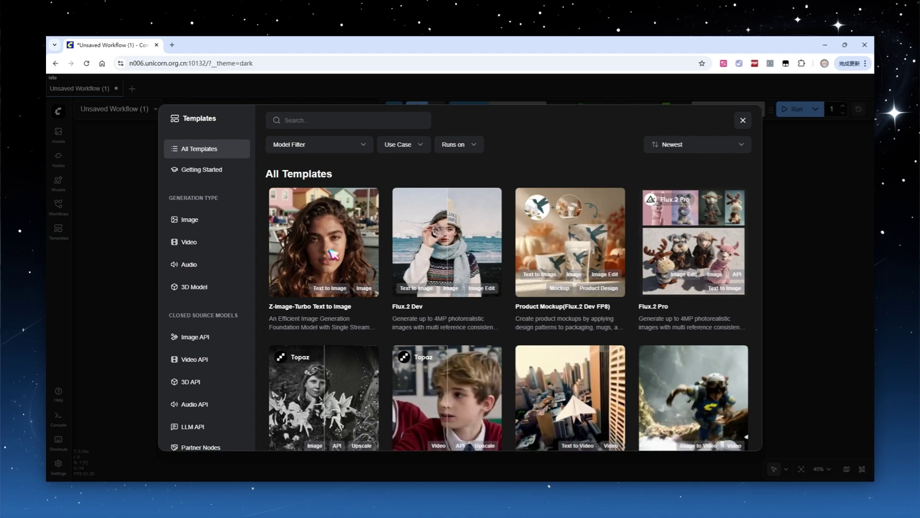
left_click(333, 253)
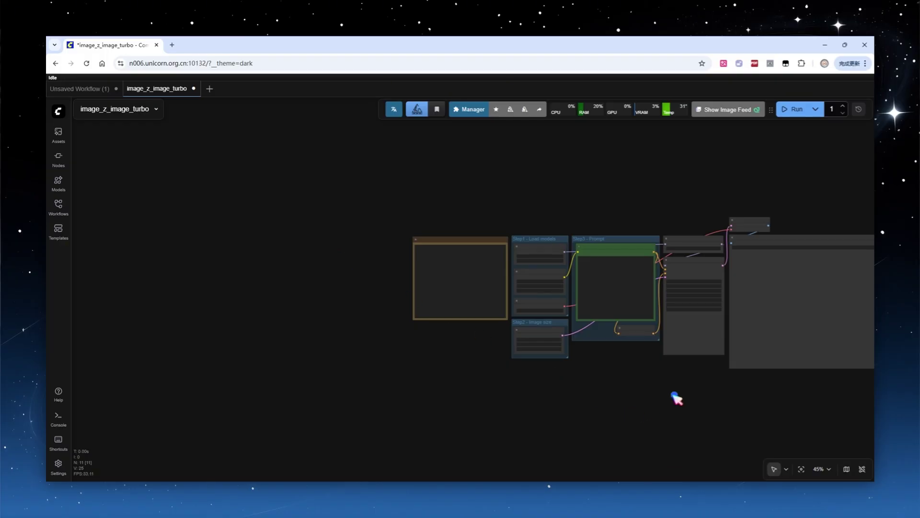
left_click_drag(674, 396, 504, 392)
scroll(505, 391, "up", 5)
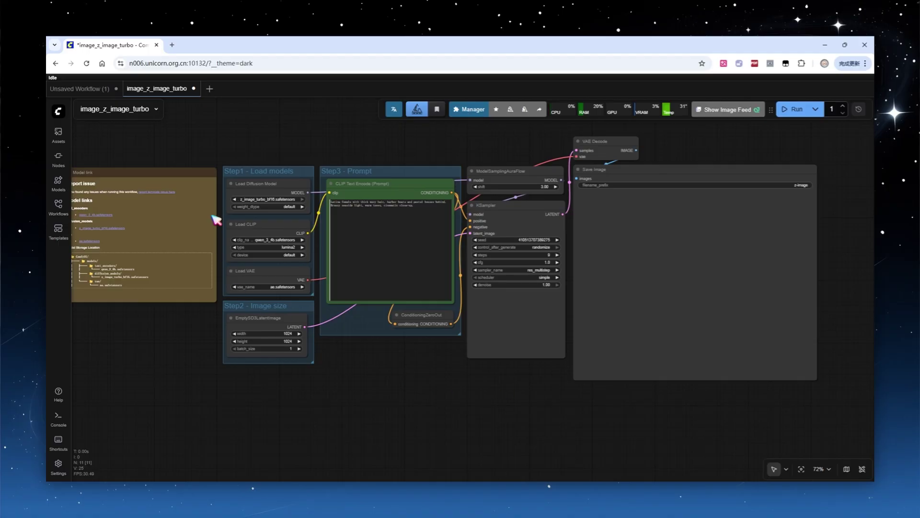
scroll(226, 206, "up", 4)
left_click(291, 201)
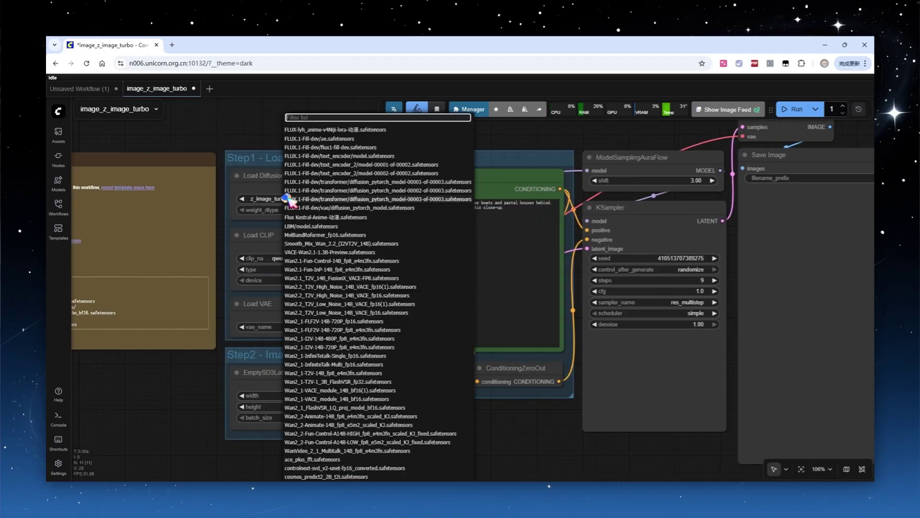
key("Escape")
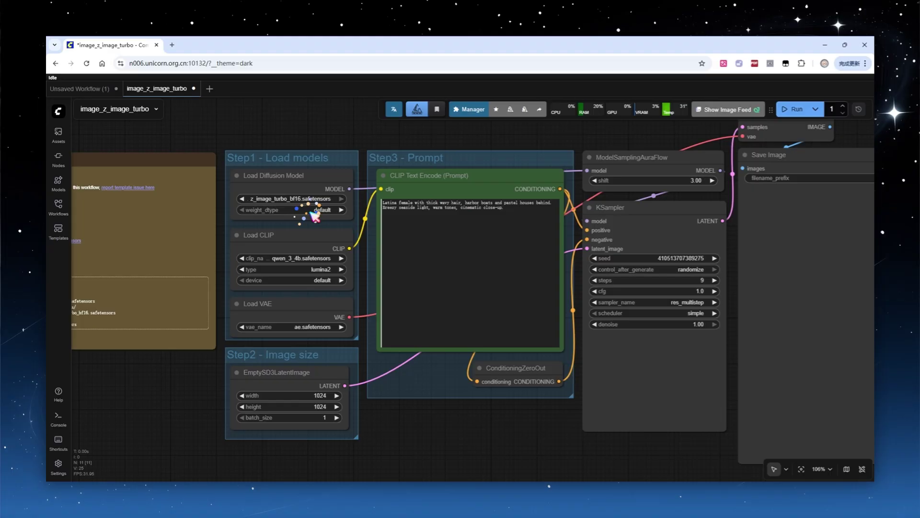
left_click(310, 258)
type("q")
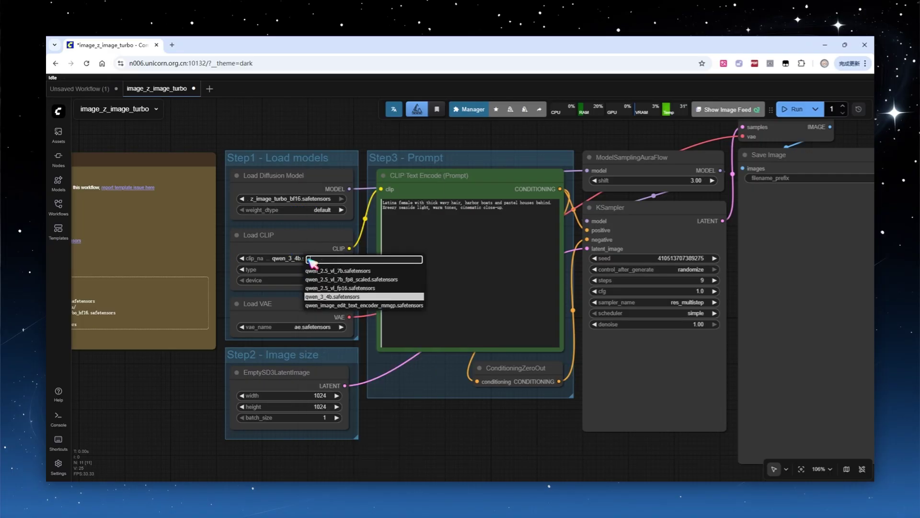
left_click(339, 296)
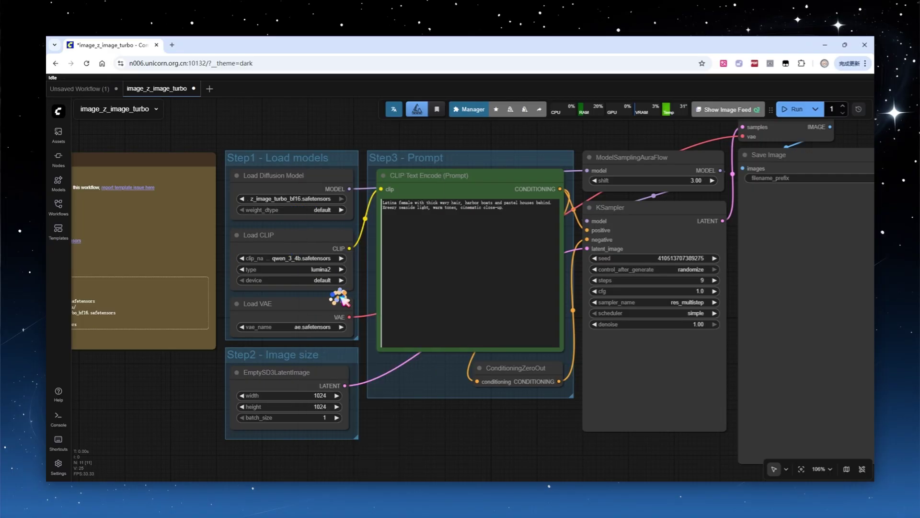
left_click(318, 327)
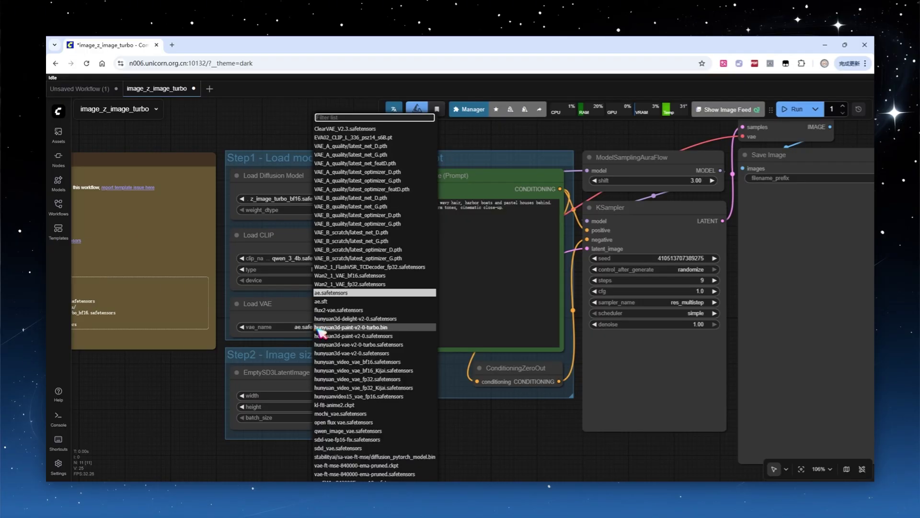
left_click(339, 294)
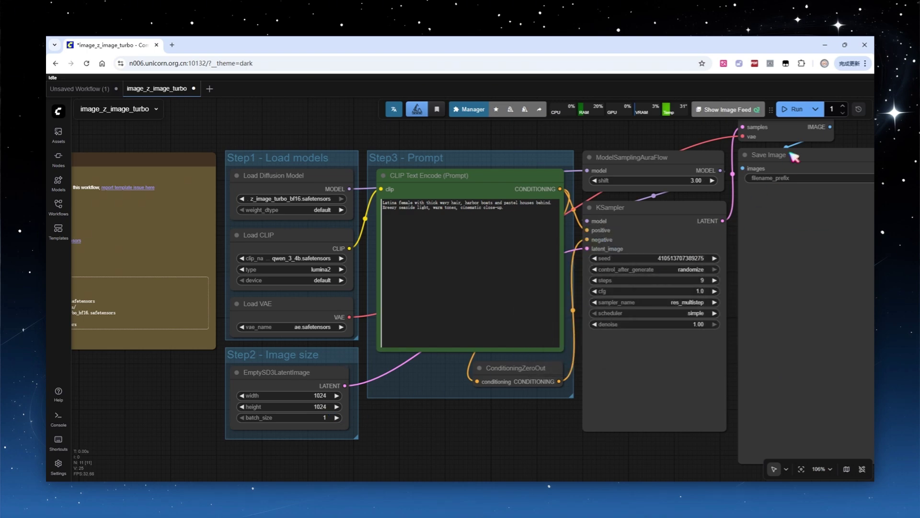
Step: Run the template to get the curly-haired woman by the harbour, then view the whole graph
left_click(793, 109)
scroll(470, 431, "down", 2)
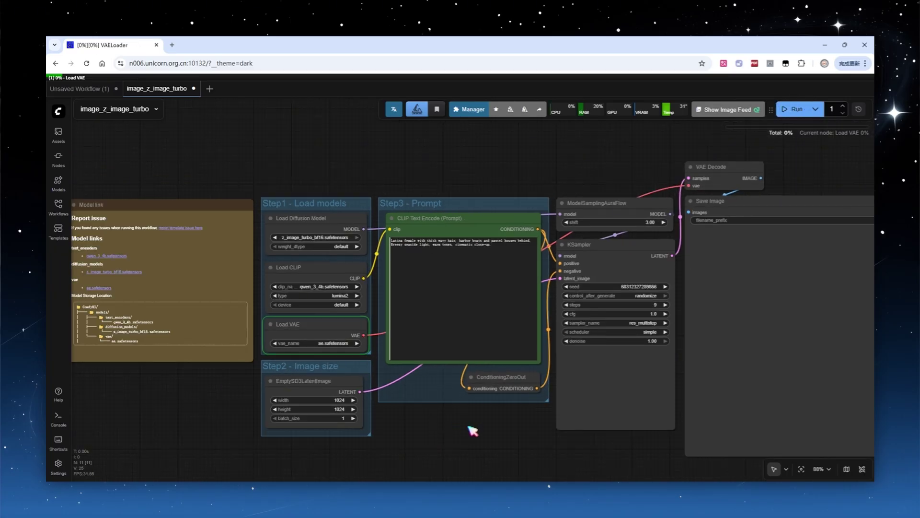
left_click_drag(470, 431, 360, 412)
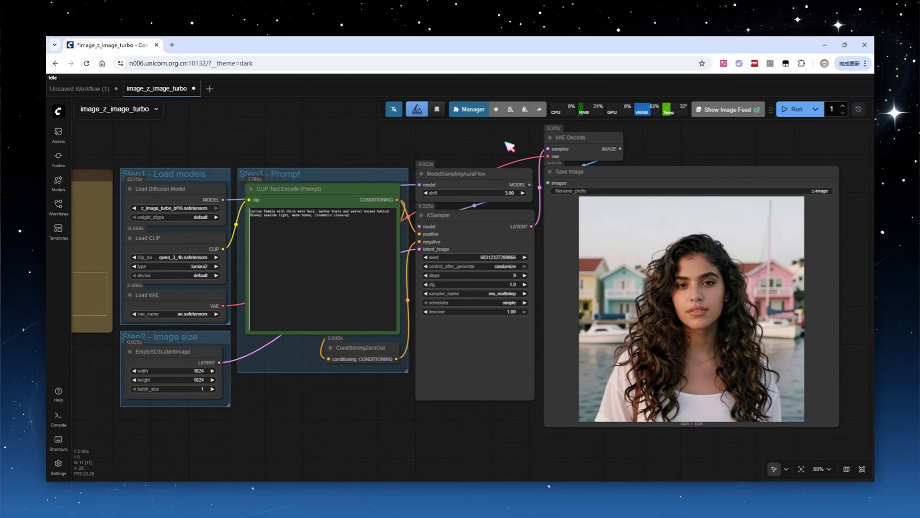
Step: Replace the CLIP Text Encode prompt with the pasted fish-tank prompt and generate it
left_click(358, 227)
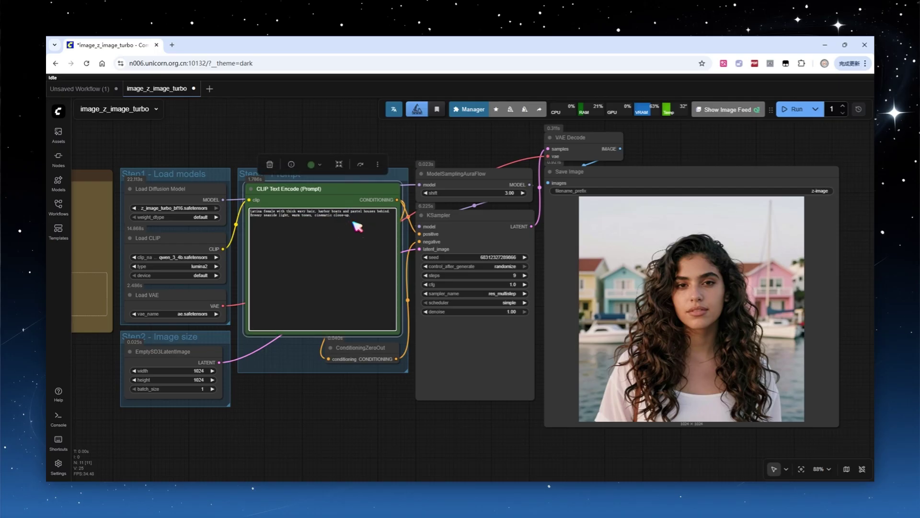
key("ctrl+a")
key("ctrl+v")
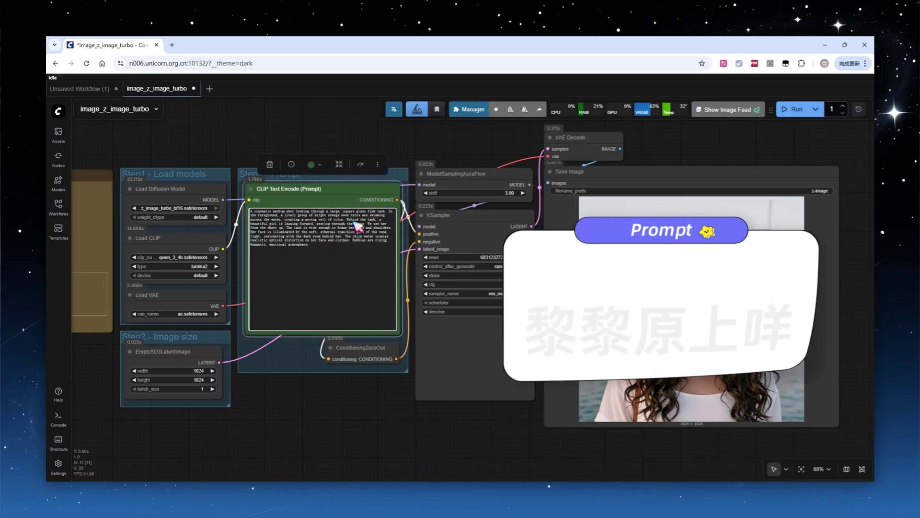
left_click(797, 109)
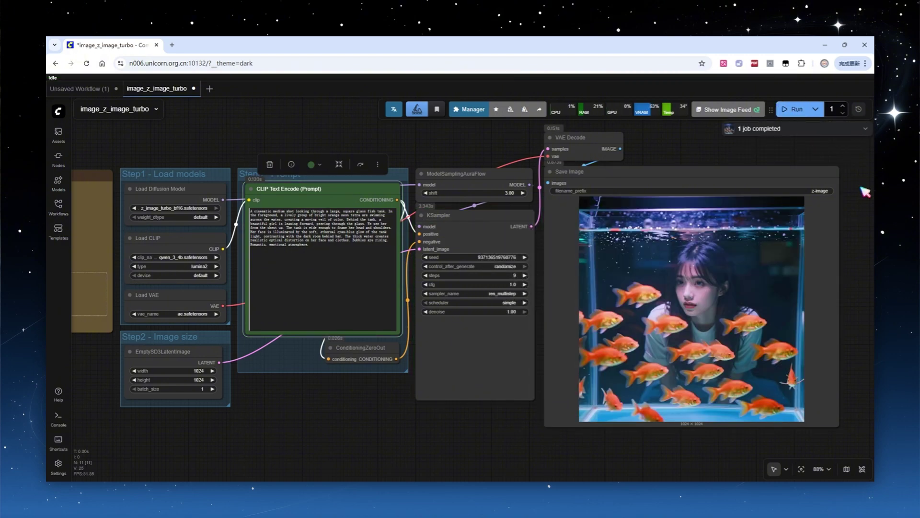
scroll(833, 323, "up", 5)
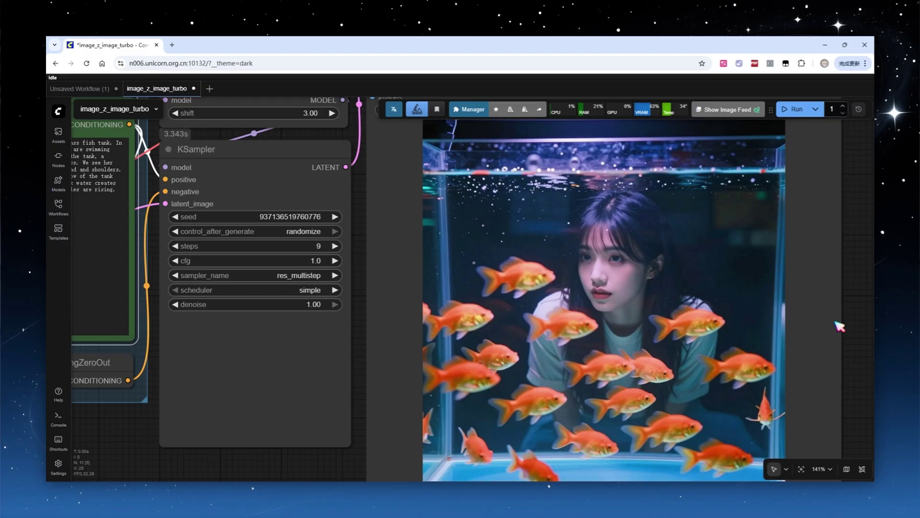
Step: Set the batch count to 4 and run to get four fish-tank variations
scroll(839, 326, "down", 4)
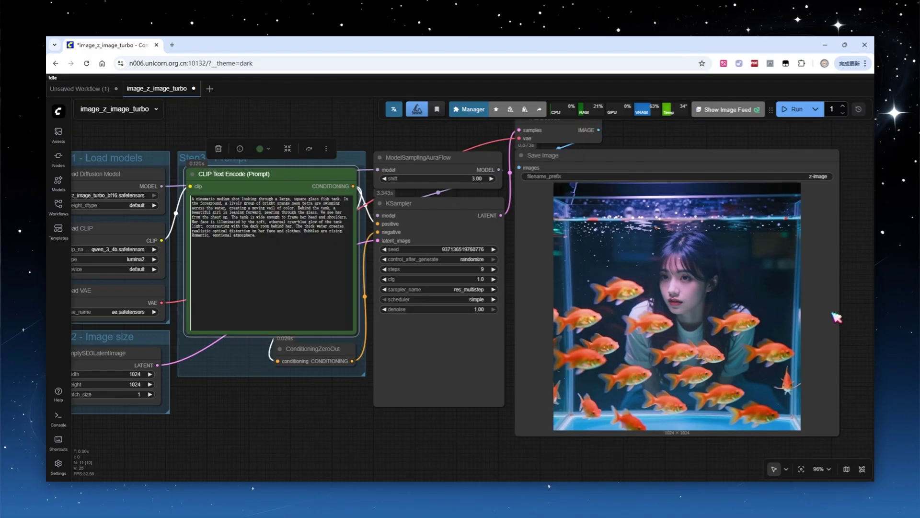
left_click(842, 107)
left_click(842, 106)
left_click(843, 106)
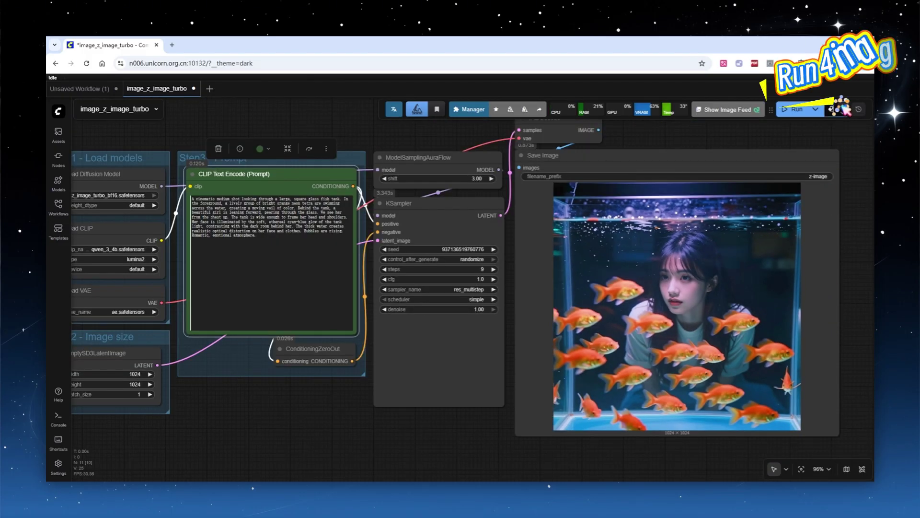
left_click(795, 110)
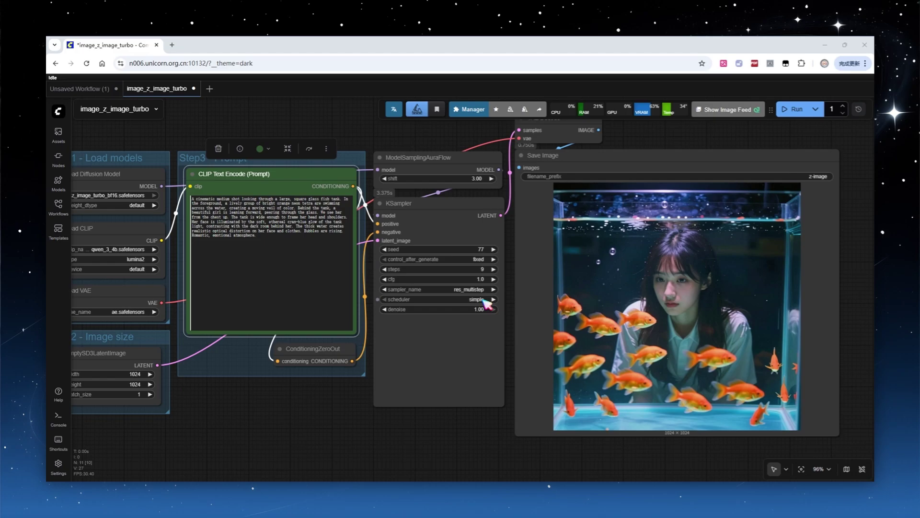
Step: Set the KSampler scheduler to sgm_uniform and regenerate the fish-tank image
left_click(486, 300)
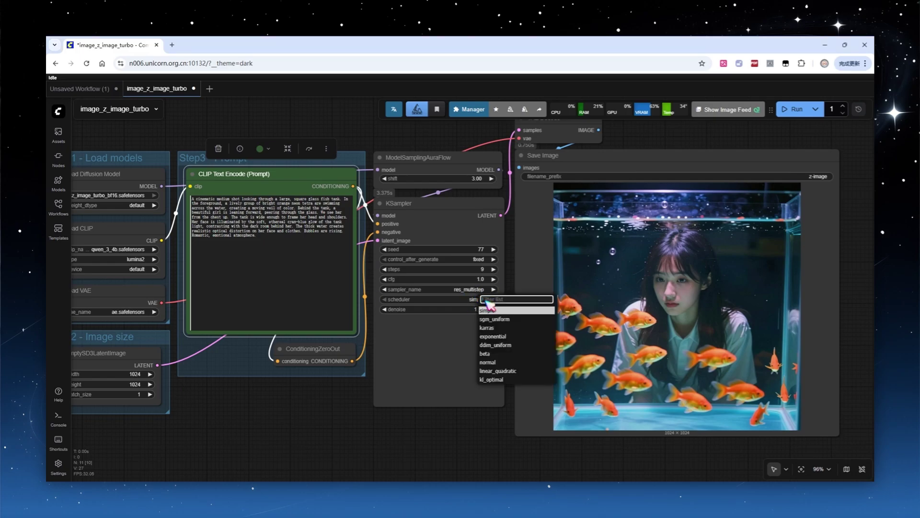
left_click(494, 319)
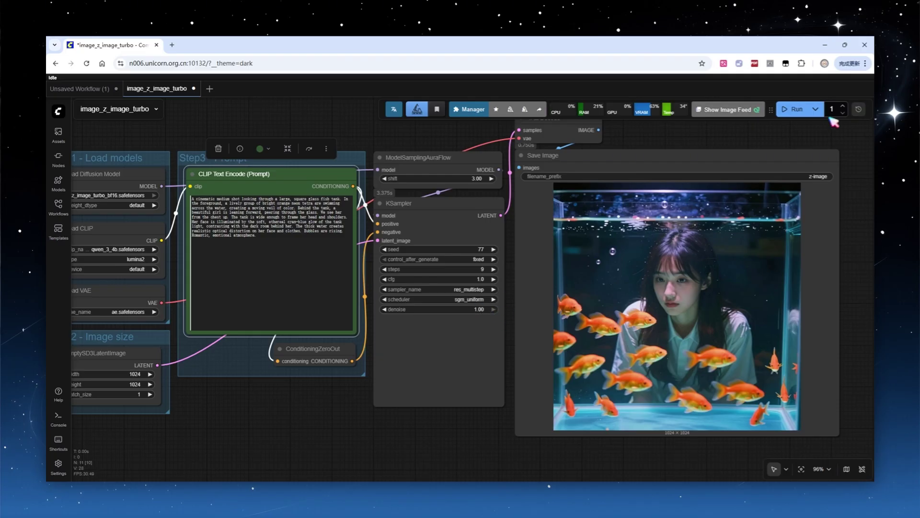
left_click(794, 109)
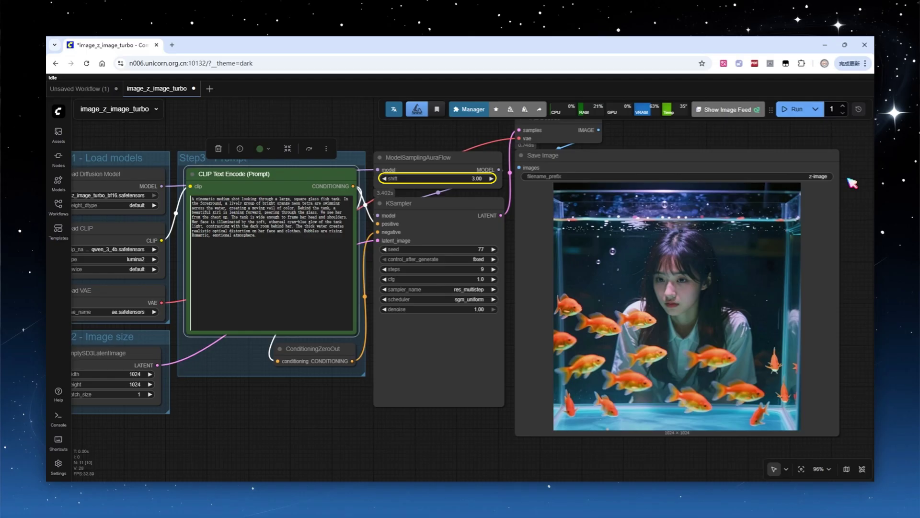
Step: Set the EmptySD3LatentImage size to 1920 wide by 1088 high
key(".")
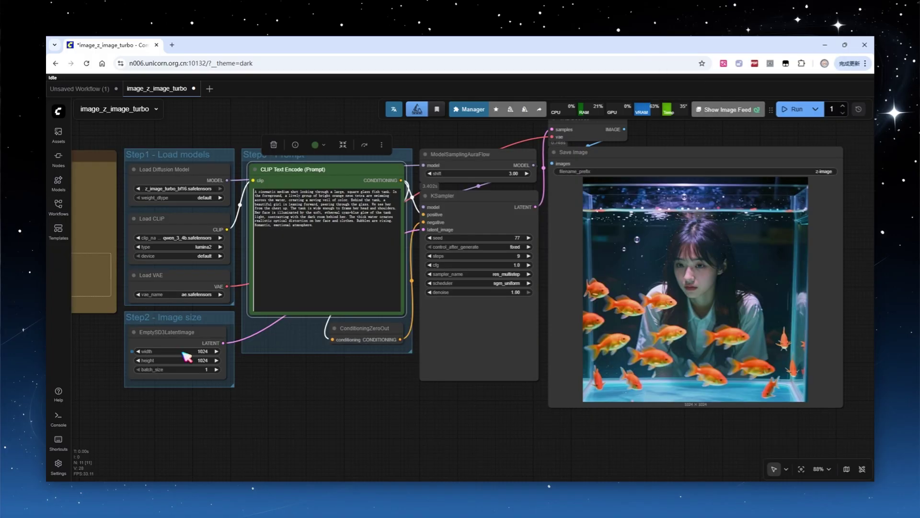
double_click(184, 352)
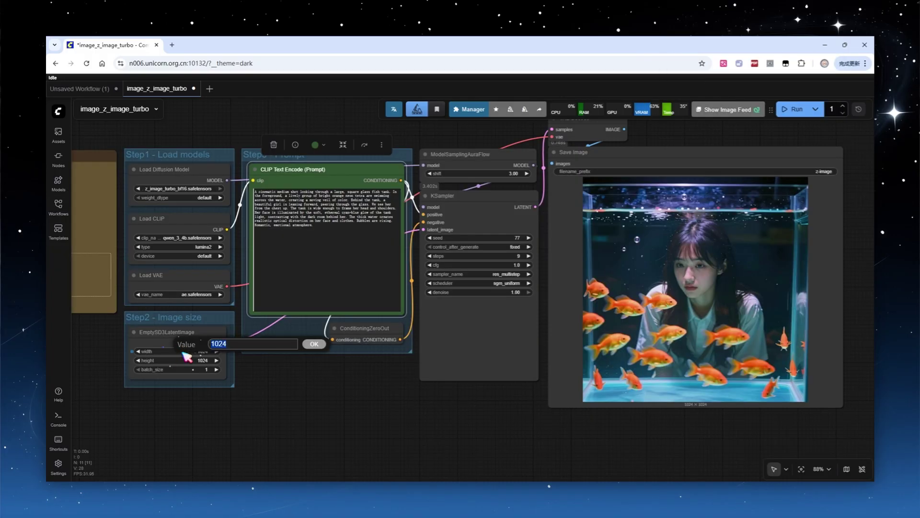
type("19")
key("Escape")
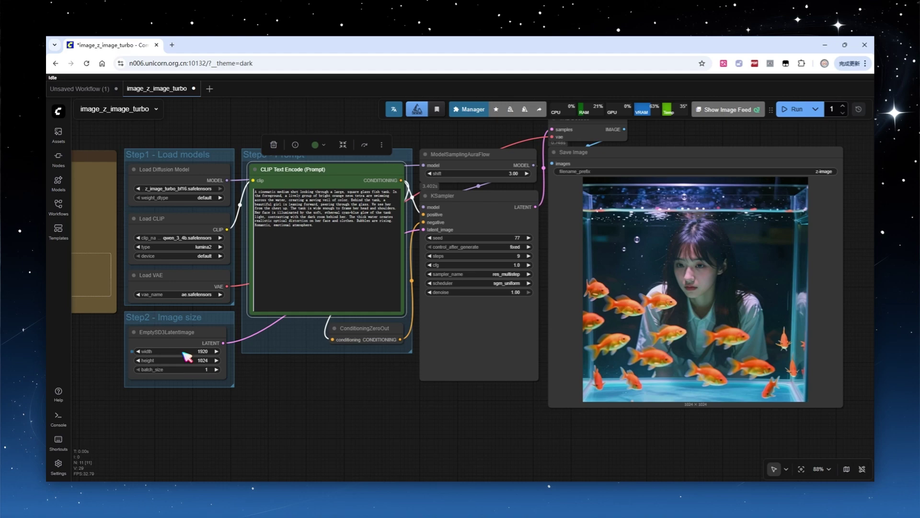
double_click(186, 360)
type("1088")
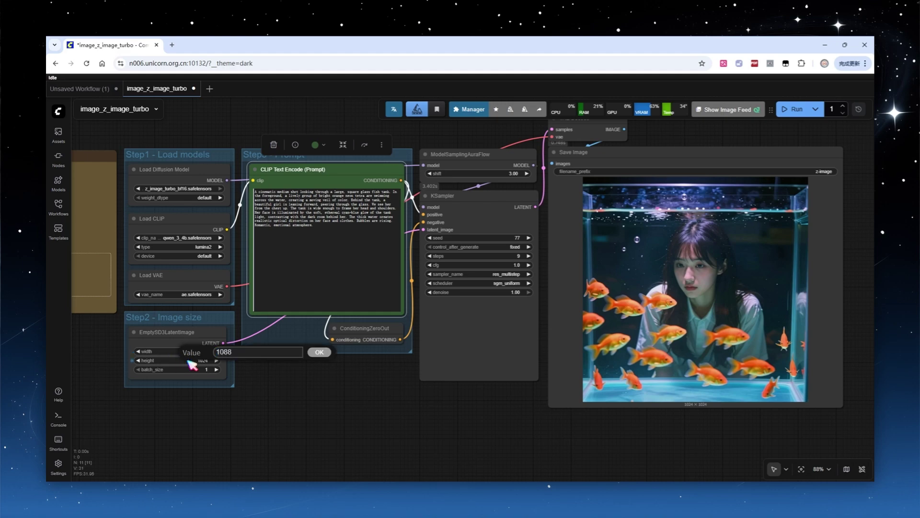
key("Return")
Step: Raise the ModelSamplingAuraFlow shift to 7.00 and generate the widescreen goldfish image
double_click(501, 174)
type("7")
key("Return")
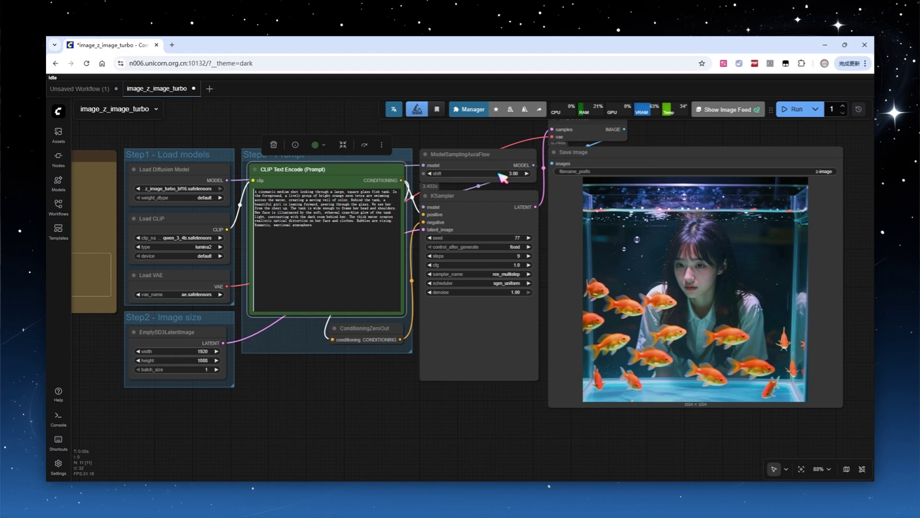
left_click(795, 109)
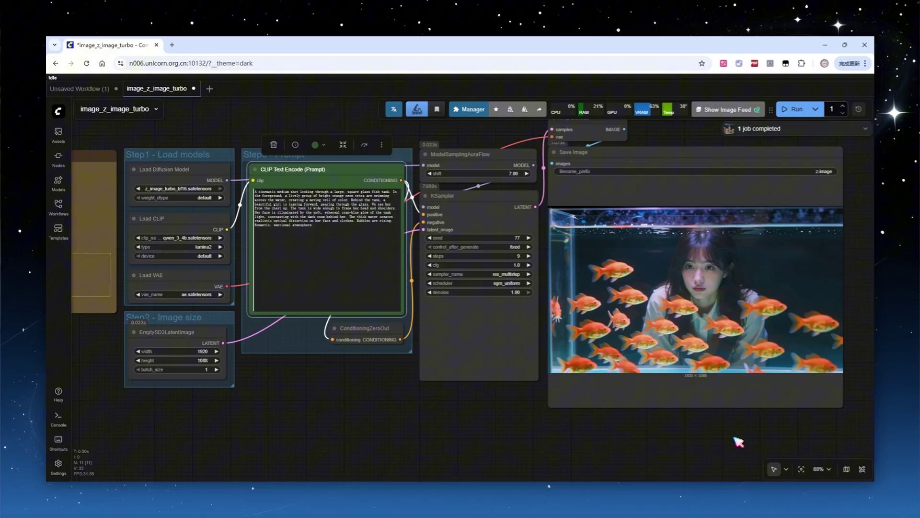
scroll(865, 319, "up", 1)
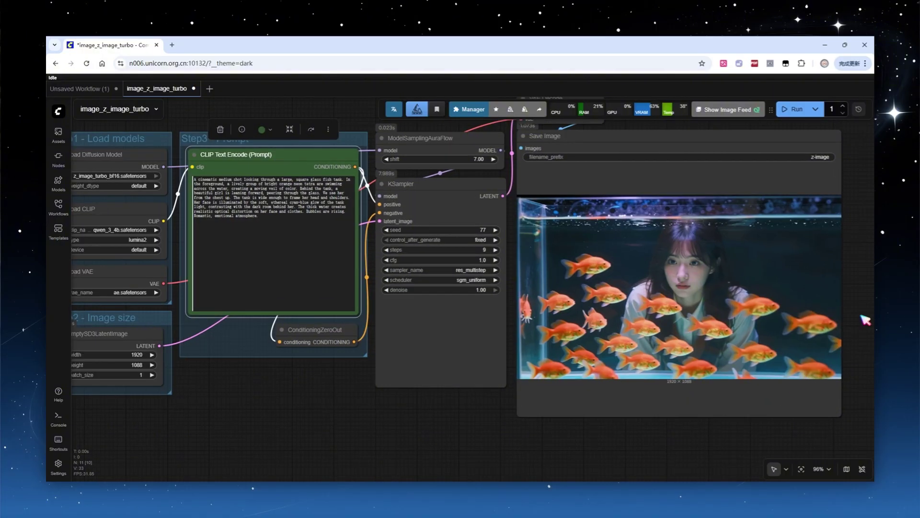
scroll(865, 319, "up", 4)
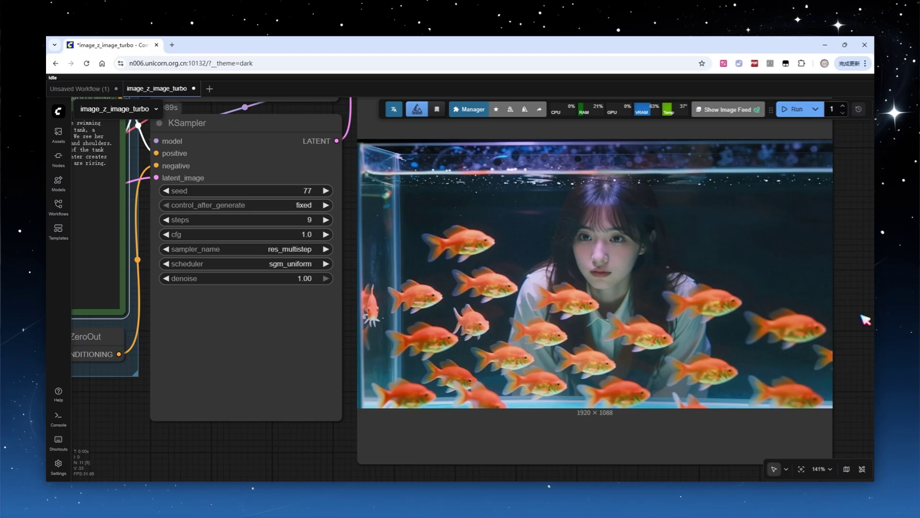
scroll(865, 320, "down", 5)
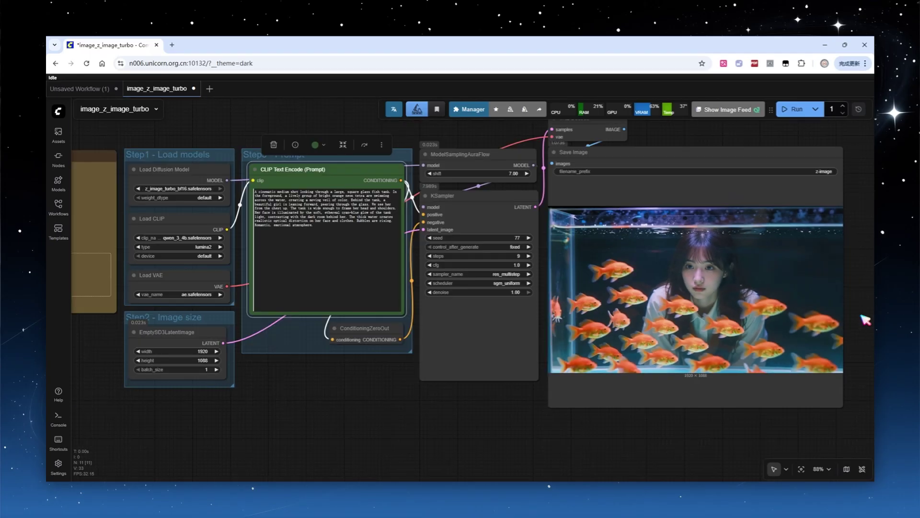
Step: Set the latent size to 3072×3072 and render the goldfish scene
left_click(191, 352)
type("3072")
key("Return")
left_click(190, 360)
type("3072")
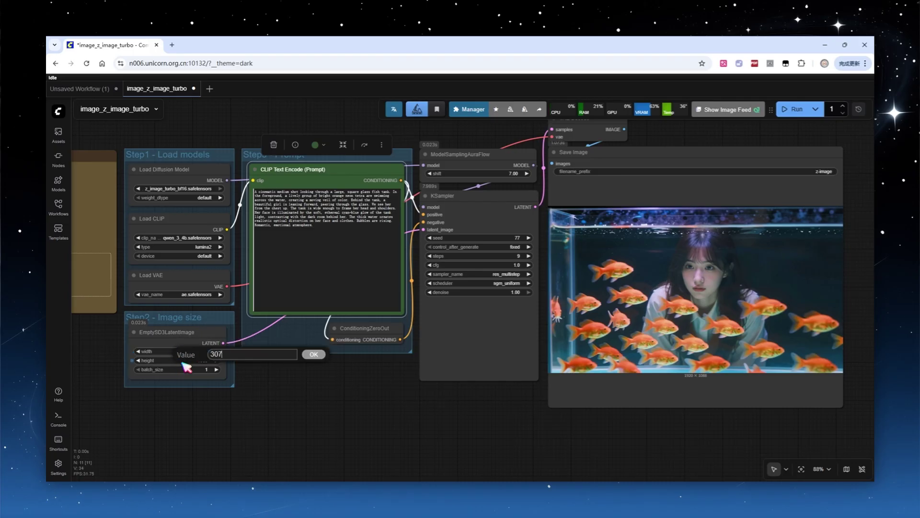
key("Return")
left_click(794, 109)
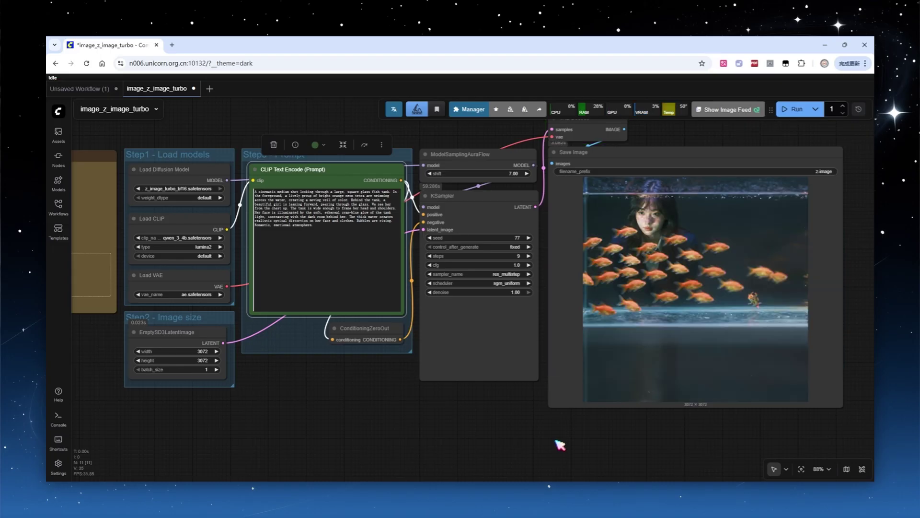
scroll(846, 274, "up", 5)
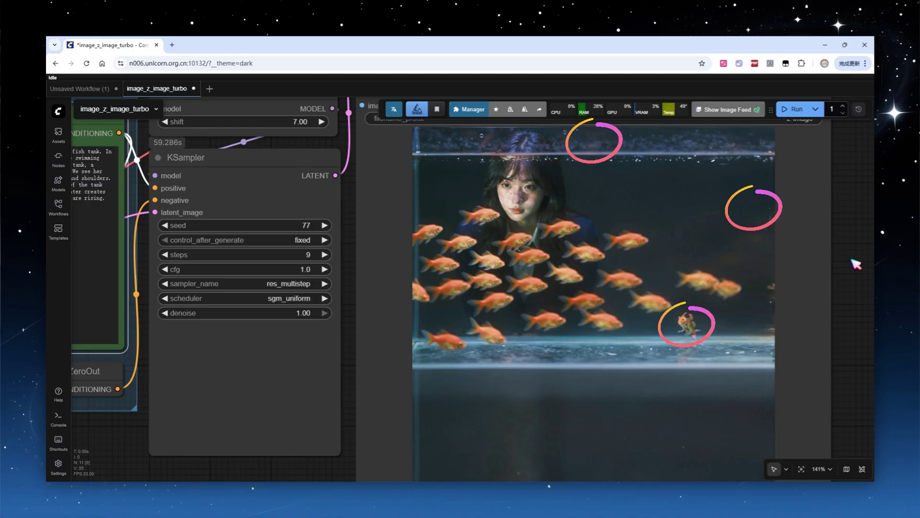
scroll(856, 264, "down", 4)
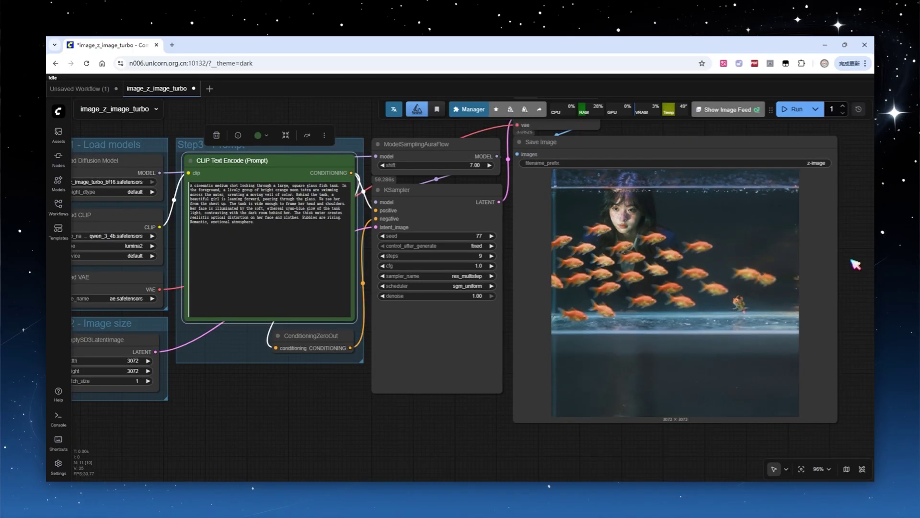
Step: Set the latent size to 2048×256 and render the panoramic goldfish strip
left_click(122, 357)
type("3072")
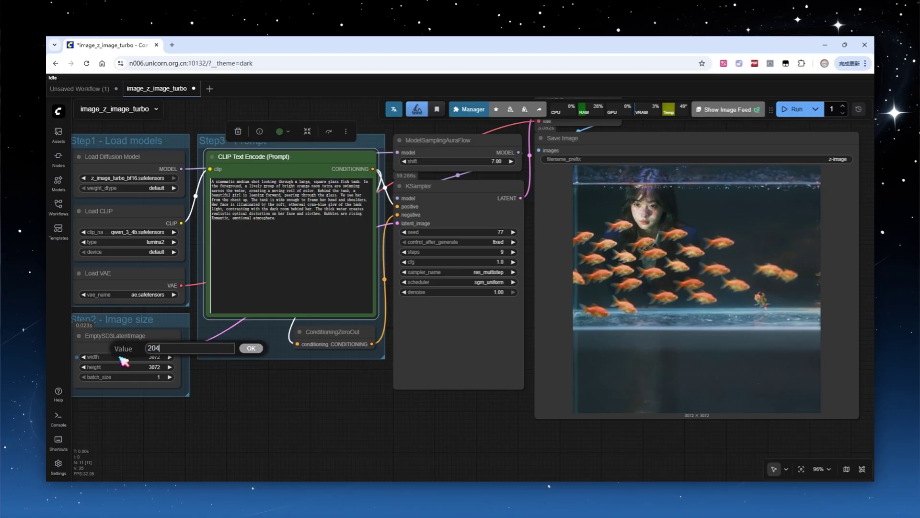
key("Return")
left_click(130, 367)
type("256")
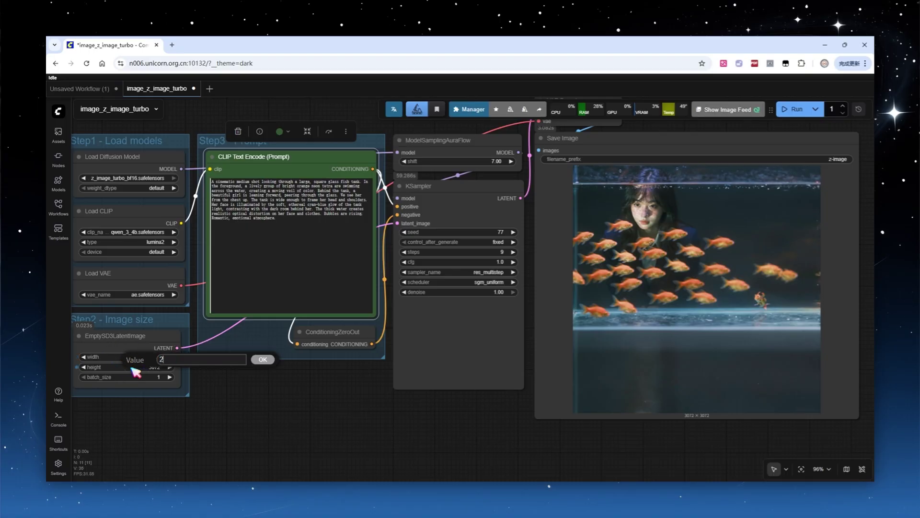
key("Return")
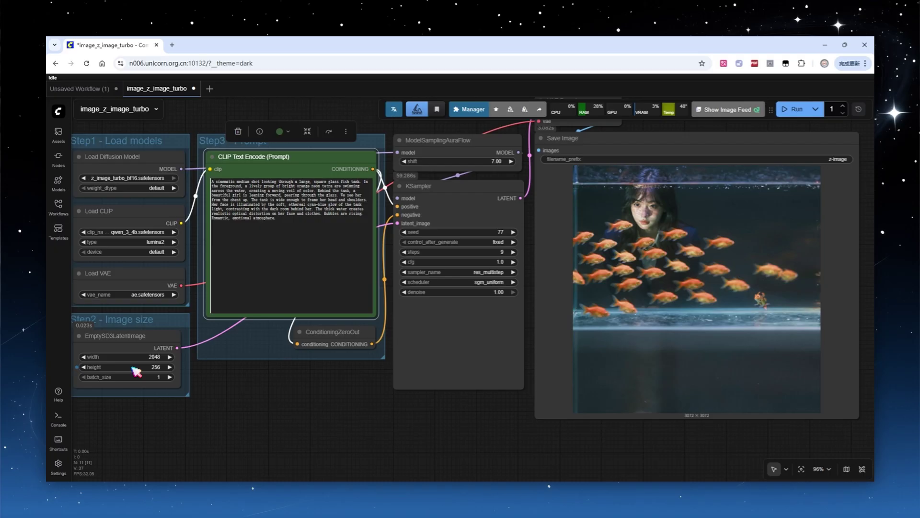
left_click(795, 110)
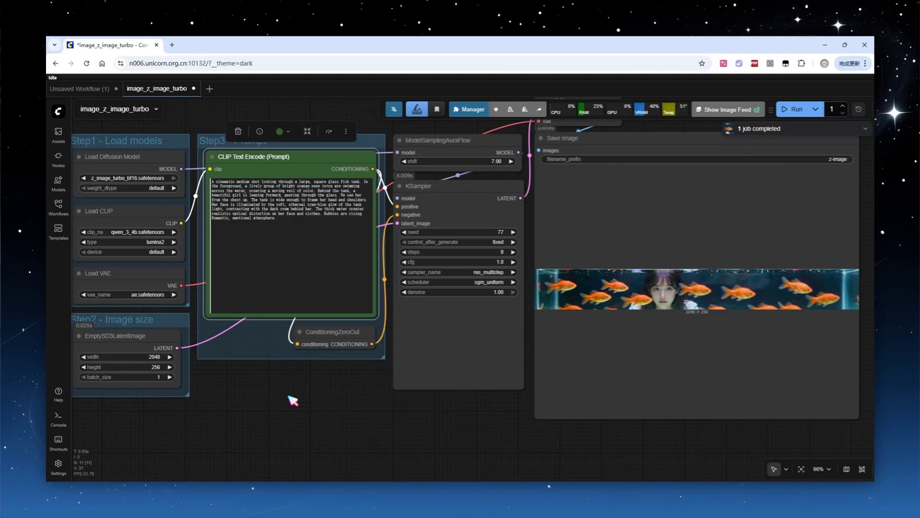
scroll(841, 297, "up", 6)
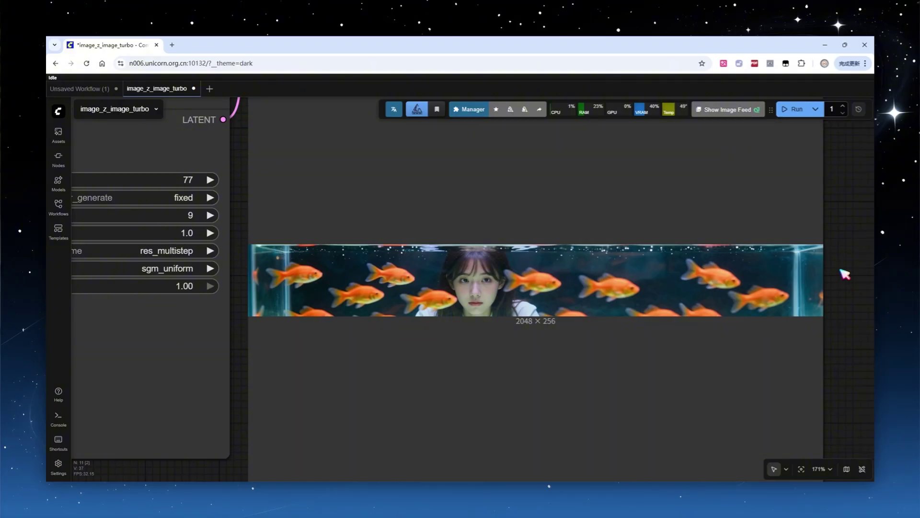
scroll(843, 272, "down", 6)
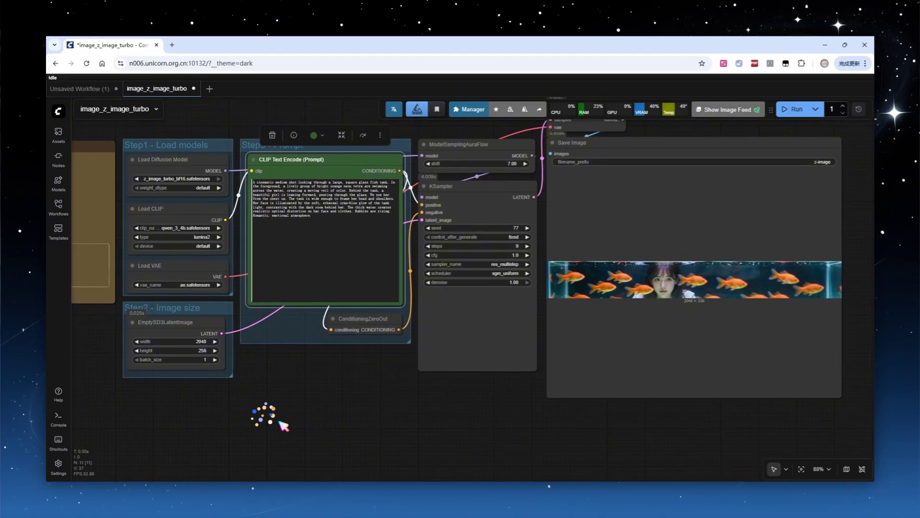
Step: Reset the latent size to 1024×1024 and the sampling shift to 3.00
left_click(212, 346)
type("2048")
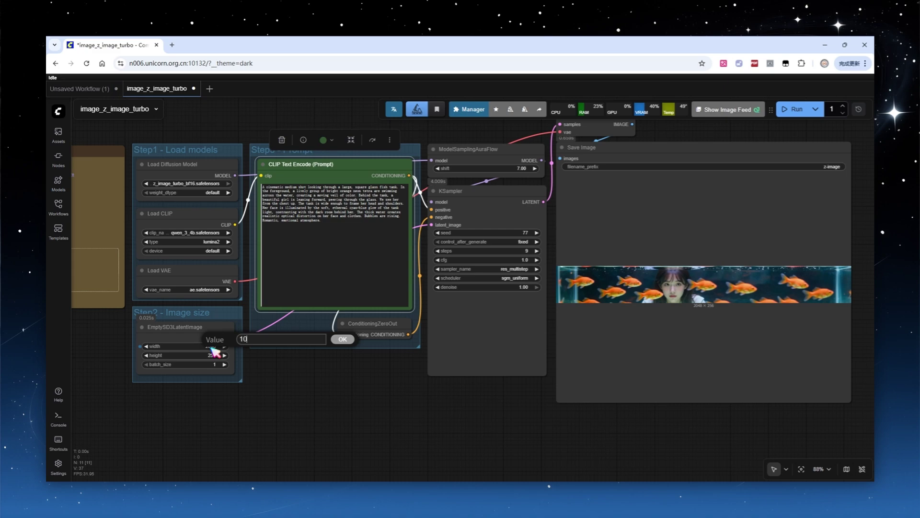
key("Return")
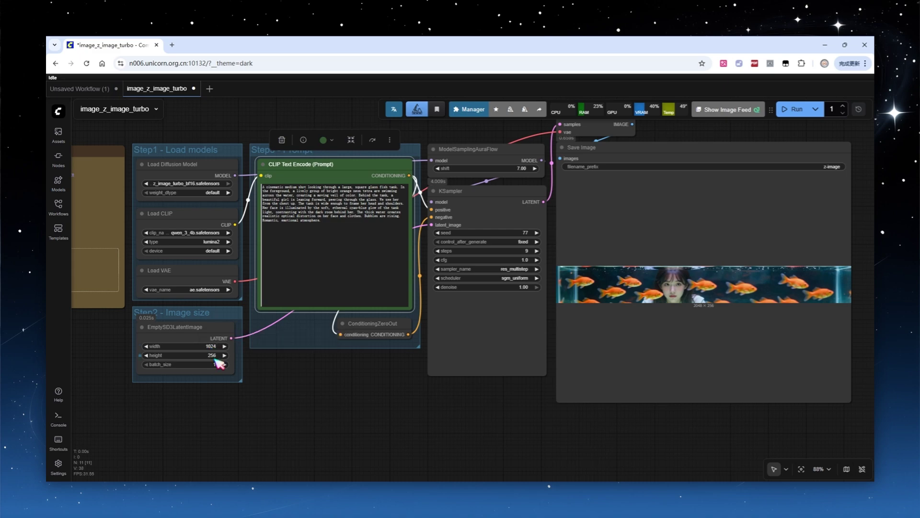
left_click(214, 355)
type("1024")
key("Return")
left_click(527, 169)
type("3")
key("Return")
left_click(360, 395)
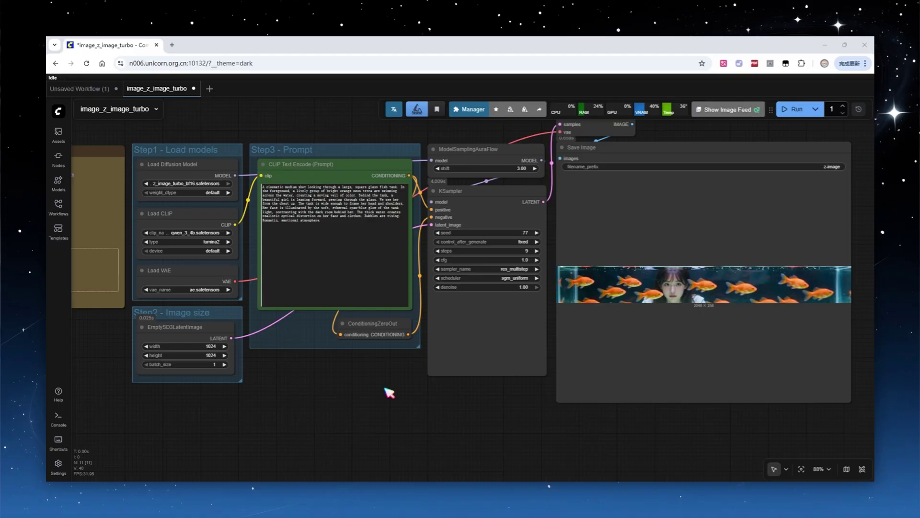
Step: Replace the prompt with 'a young lady' and generate a 1024×1024 portrait
left_click(335, 225)
key("ctrl+a")
key("BackSpace")
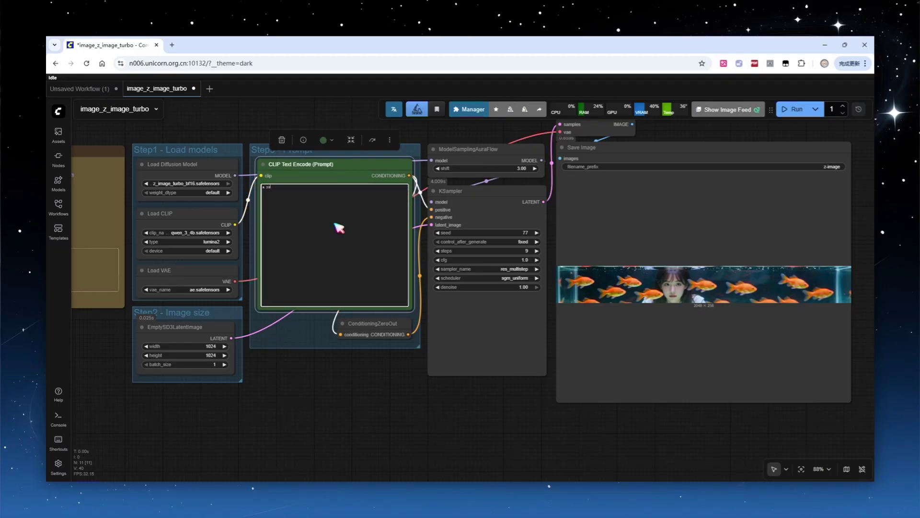
type("a young lady")
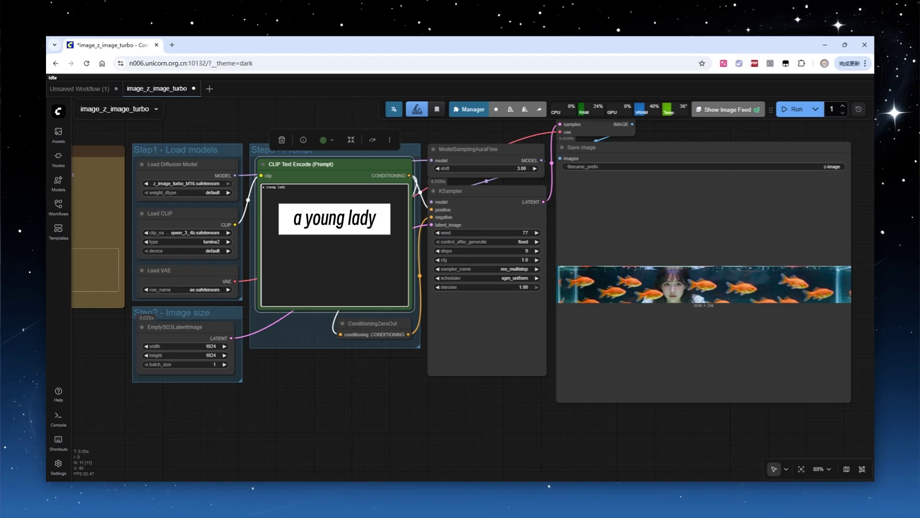
left_click(791, 109)
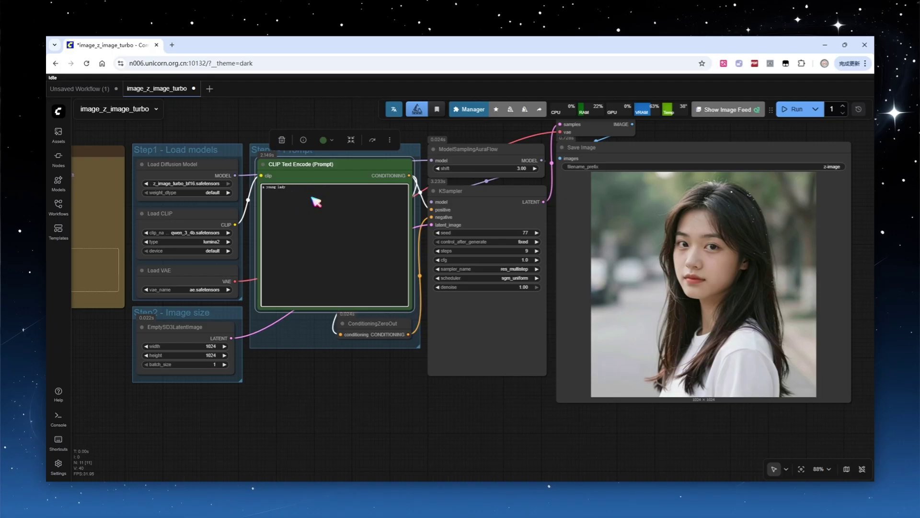
key("ctrl+a")
Step: Paste the long Chinese prompt over the selected text and generate a new 1024×1024 image
key("ctrl+v")
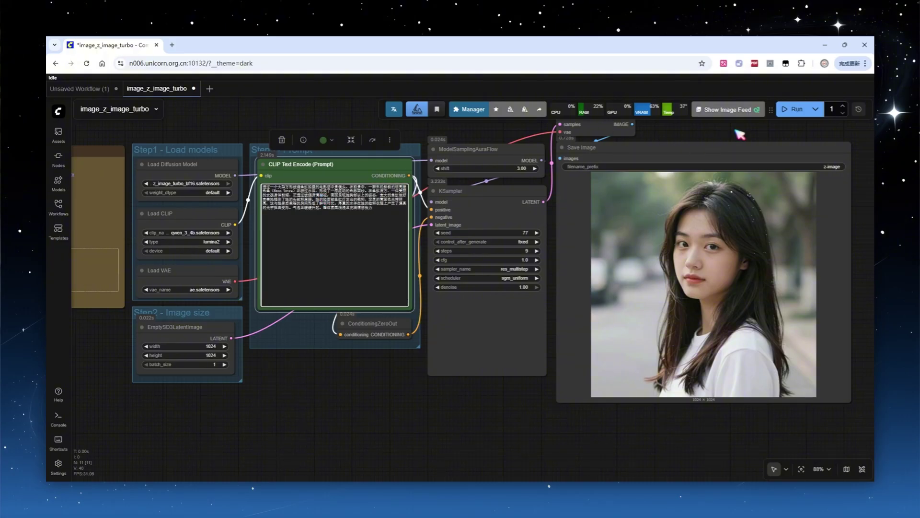
left_click(793, 109)
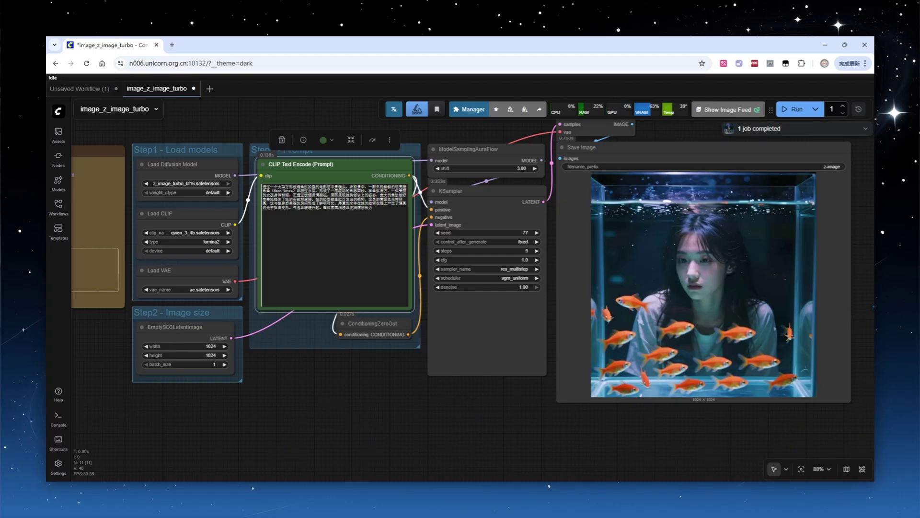
scroll(869, 307, "up", 2)
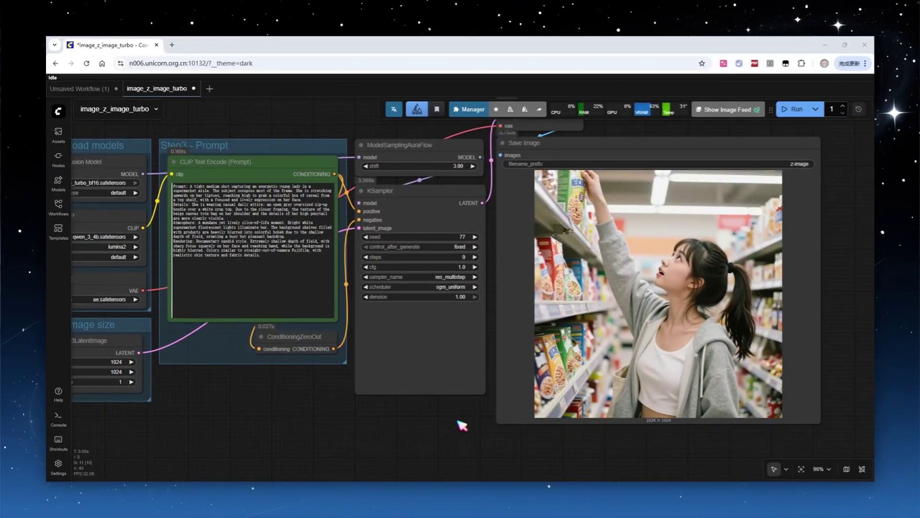
Step: Replace the prompt with the photorealistic winking young woman selfie description and generate it
left_click(307, 297)
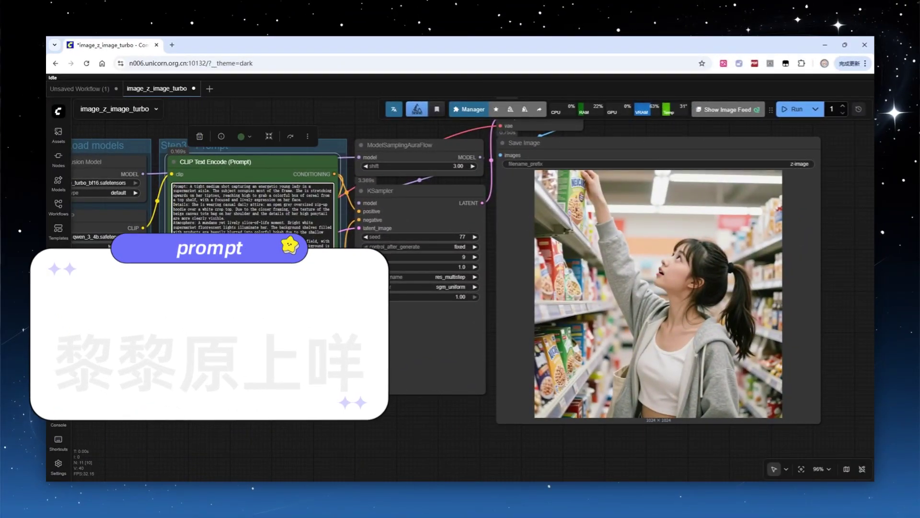
key("ctrl+a")
type("Photorealistic close-up selfie of a relaxed young woman winking while holding the camera at a slight low angle, wearing a white t-shirt and comfortable gray sweatpants, natural wavy hair let down loosely around her shoulders, wearing gold-rimmed glasses perched on her nose; set in a cluttered but cozy living room, comfortable sofa with throws, bookshelves, and houseplants in the background, mixed indoor lighting from a floor lamp and a window, warm color palette, soft fabric textures, natural skin pores, realistic lip and eye texture, shallow depth of field focusing on her face.")
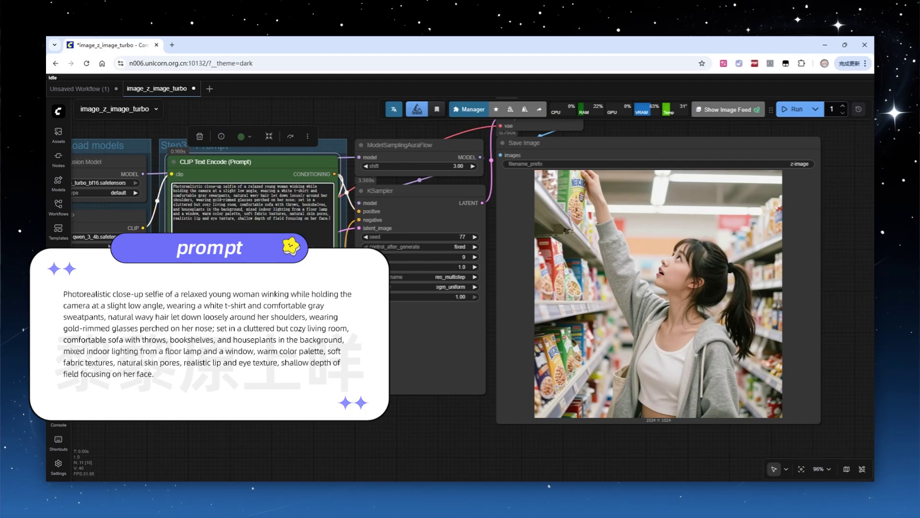
left_click(793, 109)
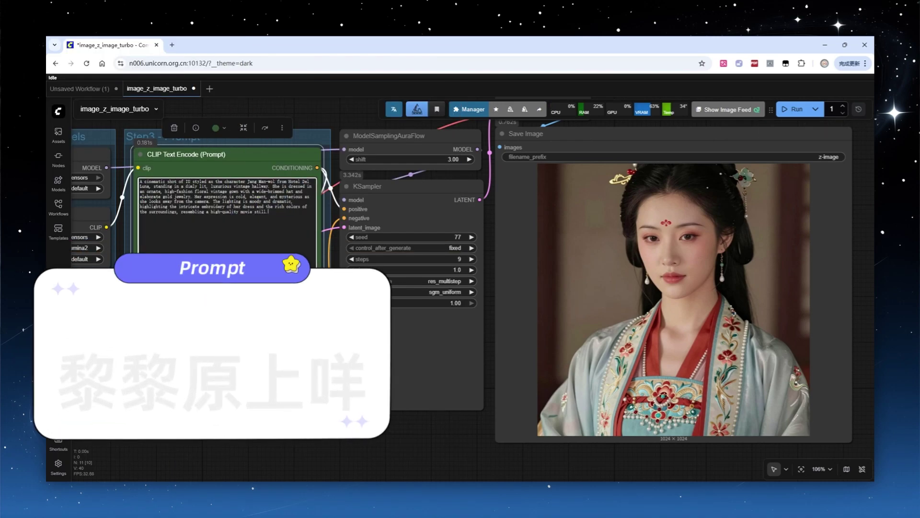
Step: Queue new generations from the current prompt
key("ctrl+Return")
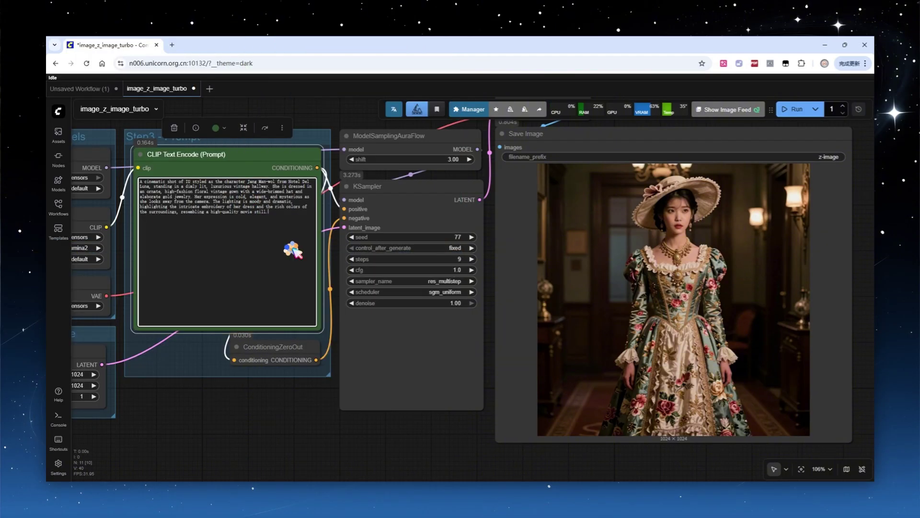
key("ctrl+Return")
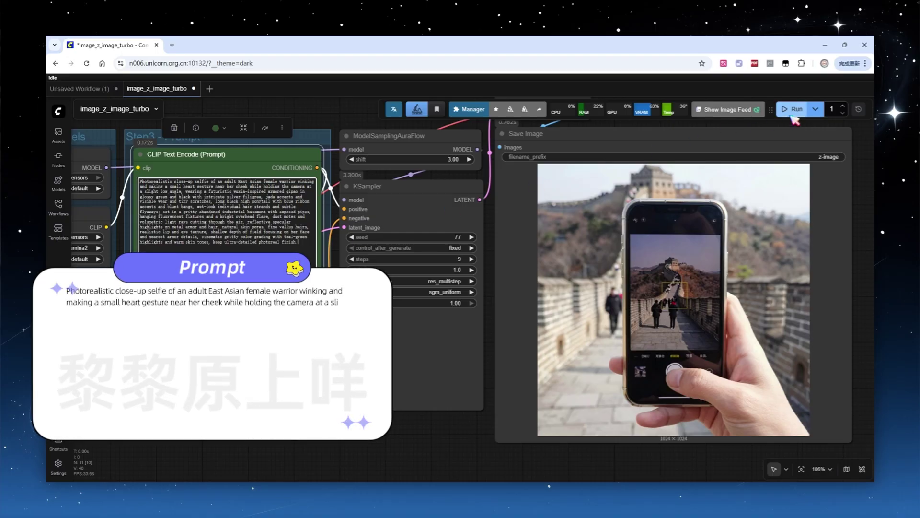
left_click(793, 109)
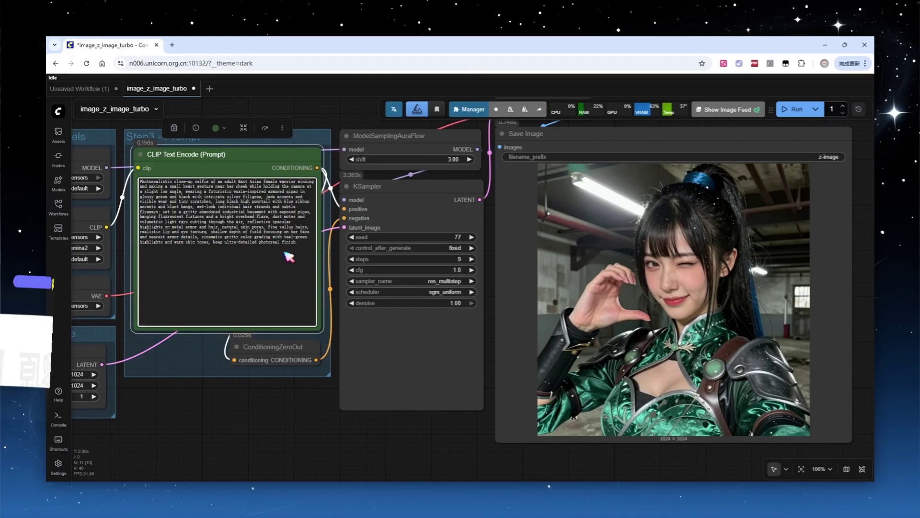
Step: Swap in the chalkboard-menu prompt and generate that image
left_click(288, 257)
key("ctrl+a")
type("A close-up photograph of a rustic, handwritten chalkboard menu resting on a wooden easel inside a cozy cafe. Written crudely in white chalk script is the text: \"Today's Special: Coffee & Cat\" and below it \"今日特供：咖啡与猫\". There are visible chalk dust smudges and erasure marks on the blackboard surface. A latte with latte art sits next to the board in the foreground. Blurred background of a barista working.")
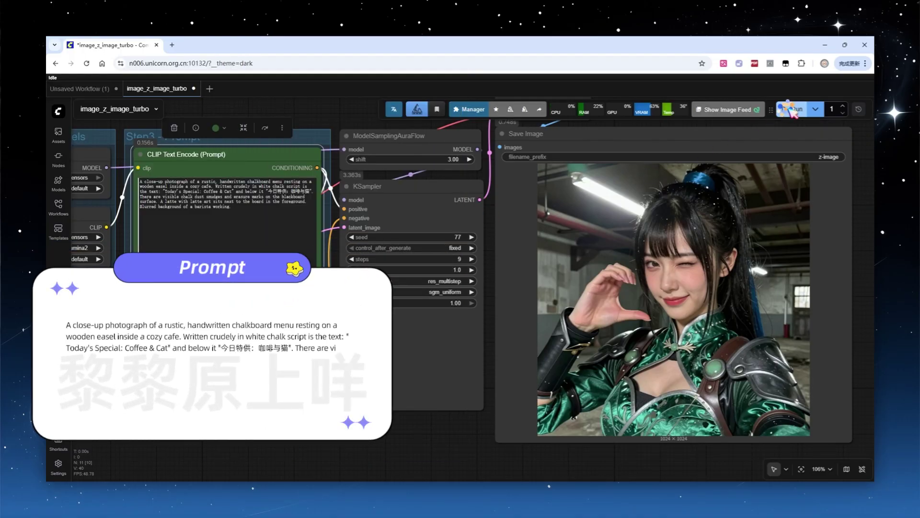
left_click(792, 111)
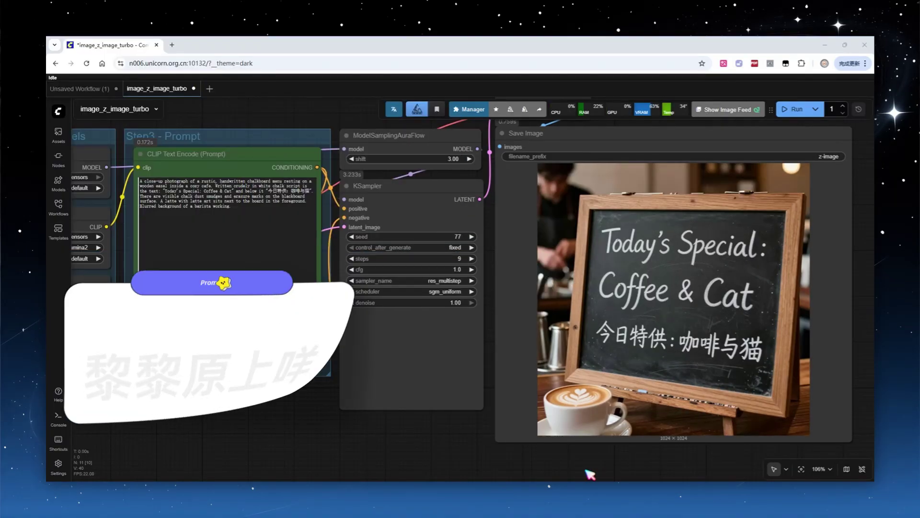
Step: Paste the 2x2 black-and-white street-photo collage prompt and start generating
key("ctrl+a")
type("A 2x2 grid photo collage, high-contrast black and white street photography. Sharp shadows, geometric shapes, and minimalist composition - alternating scenes: [1] Looking up at modern skyscrapers forming a narrow geometric sky gap [2] A silhouette of a man walking past a bright window frame [3] Pigeons flying off a wire against a bright white sky [4] A close-up of abstract shadows cast by a railing on concrete stairs.")
left_click(794, 109)
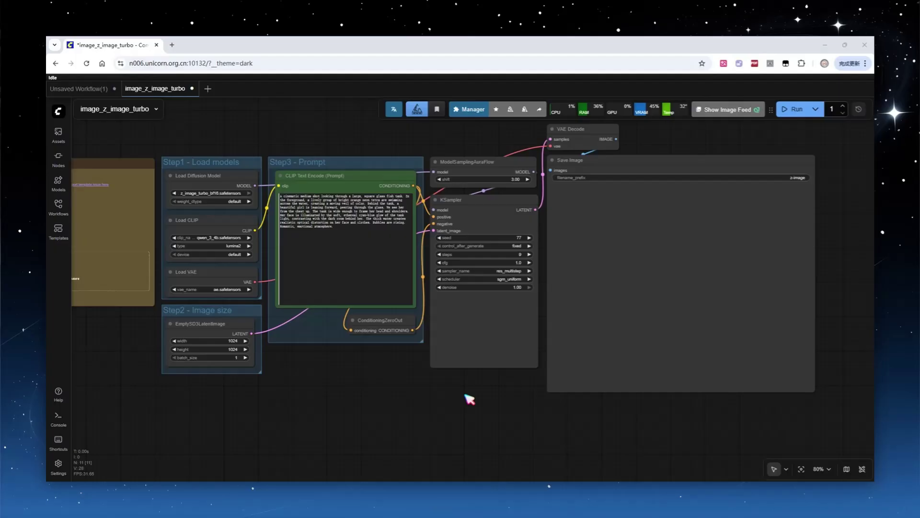
Step: Paste the rainy-night convenience-store umbrella prompt and generate the 1024×1024 image
left_click(347, 240)
key("ctrl+a")
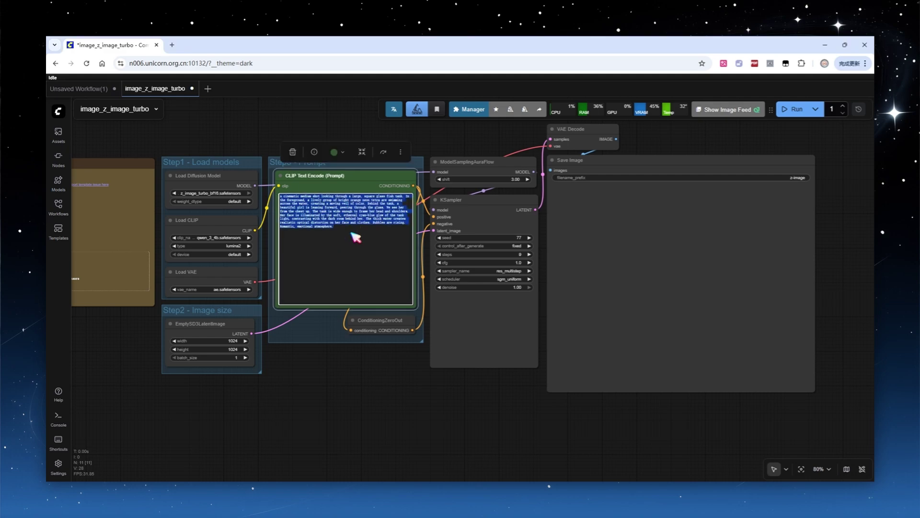
type("A cinematic shot looking out from inside a brightly lit Japanese convenience store at night. A beautiful young woman is standing just outside the glass door, taking shelter from a heavy downpour. She is holding a transparent vinyl umbrella covered in rain droplets. She wears a beige trench coat and a red scarf. Her face is illuminated by the warm, sterile fluorescent light spilling out from the store, contrasting with the dark, blue-toned rainy street behind her. Condensation on the store window. Melancholic but cozy atmosphere.")
left_click(793, 109)
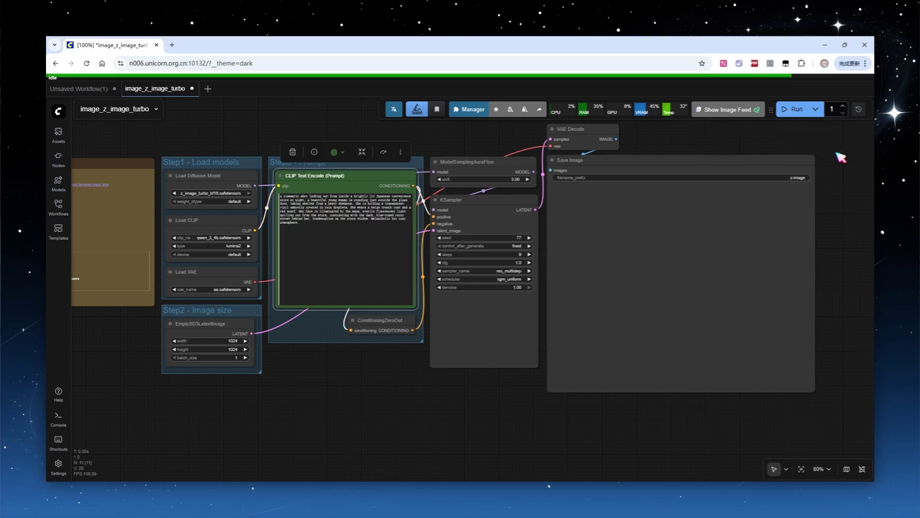
scroll(781, 262, "up", 13)
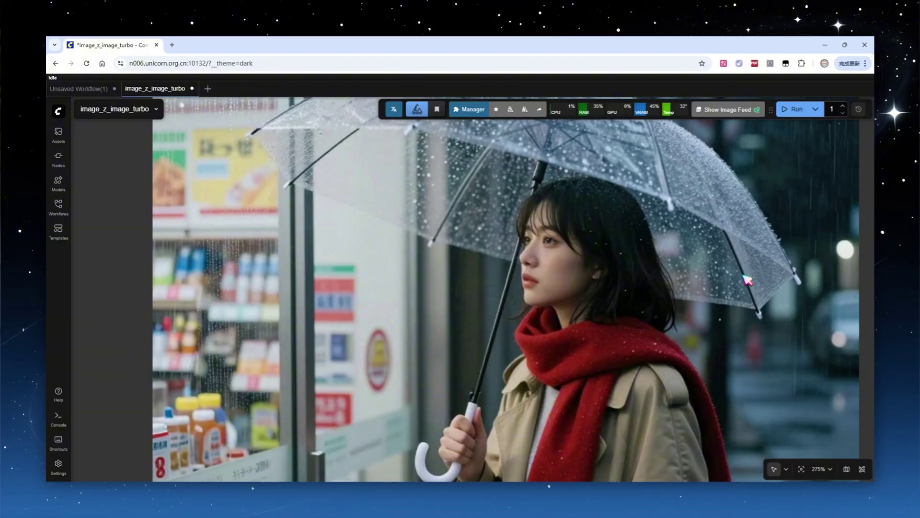
scroll(747, 280, "down", 14)
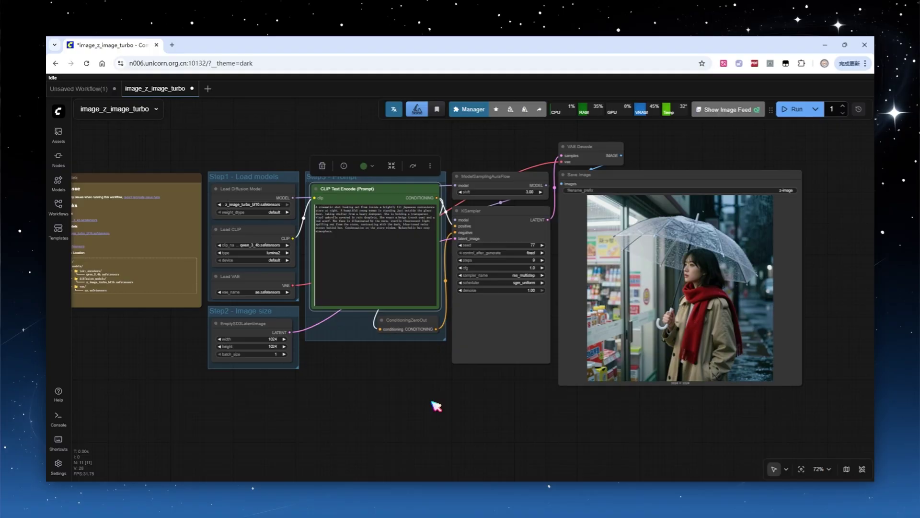
Step: Paste the Load Upscale Model and Upscale Image nodes and choose 4x-UltraSharp.pth
left_click_drag(435, 403, 446, 364)
scroll(446, 365, "up", 6)
key("ctrl+v")
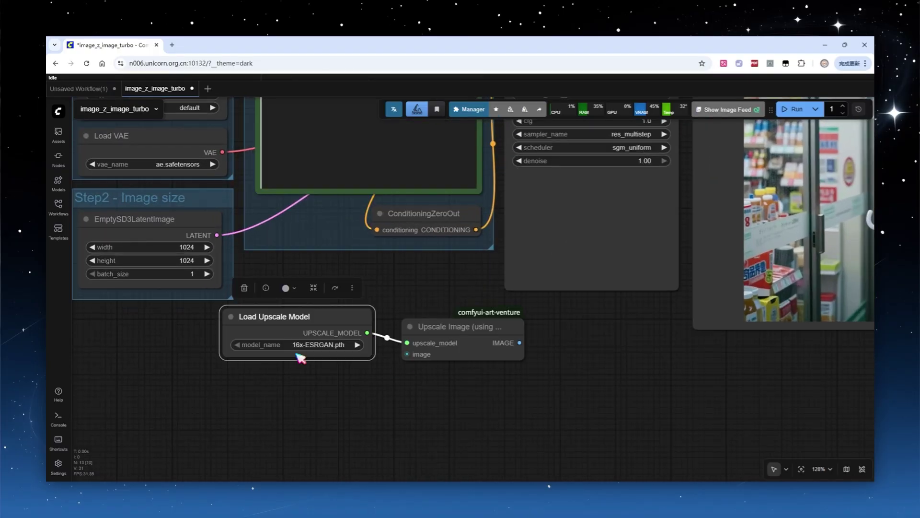
left_click(306, 344)
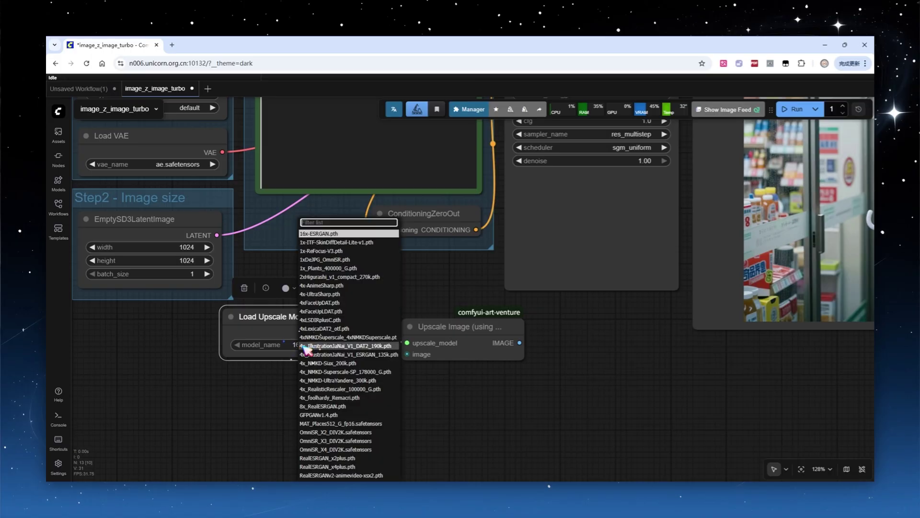
left_click(319, 293)
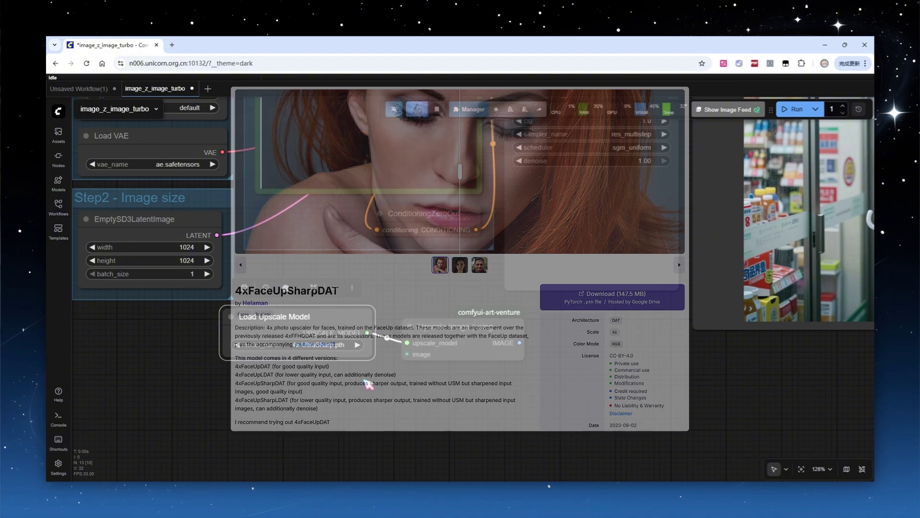
Step: Feed the VAE Decode image into the upscale and add Upscale Image By at 0.50
scroll(354, 413, "down", 6)
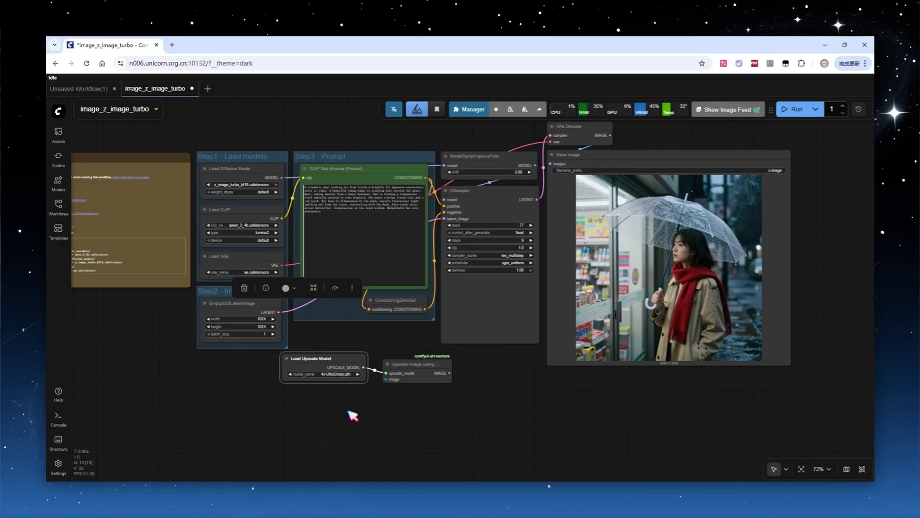
left_click_drag(611, 136, 388, 380)
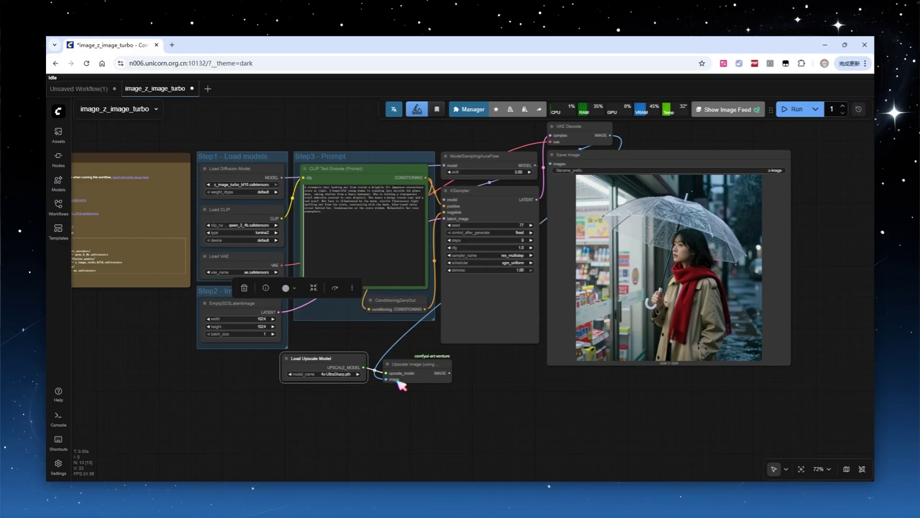
scroll(460, 411, "up", 5)
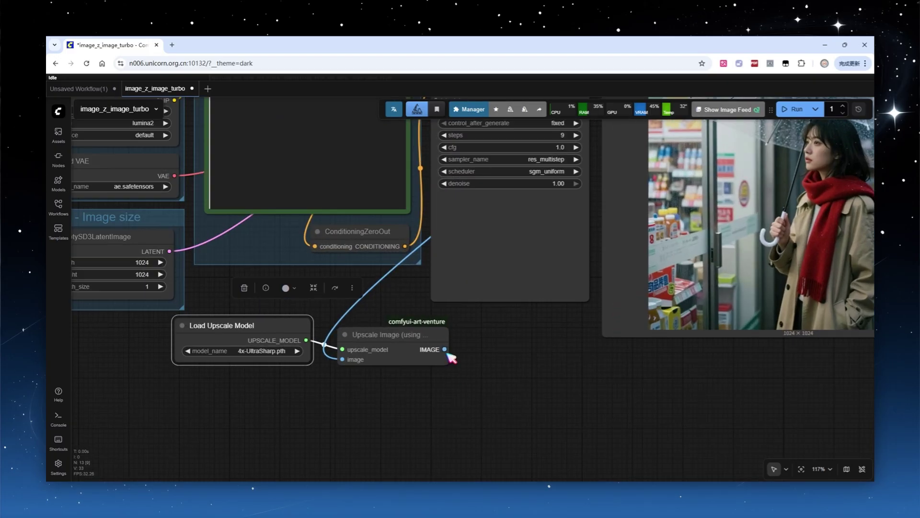
left_click_drag(445, 349, 527, 357)
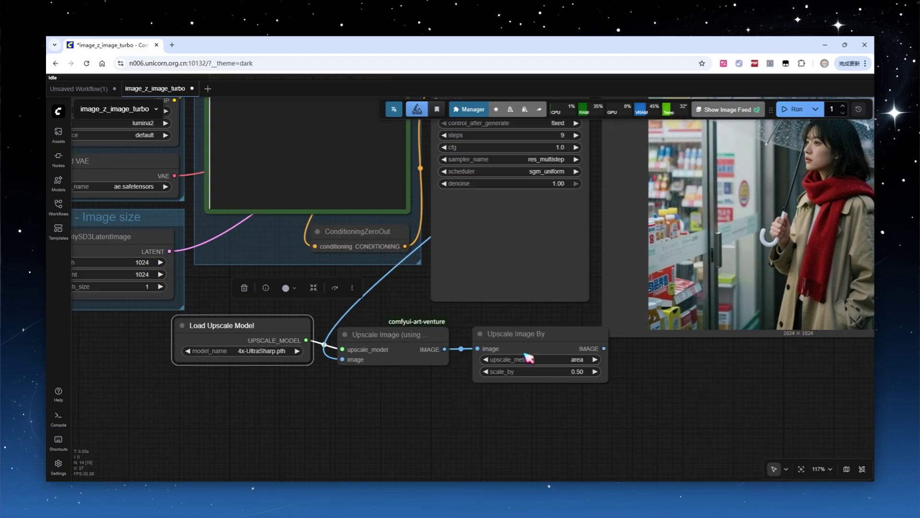
Step: Duplicate the KSampler and wire it to the same model, prompt and zeroed negative conditioning
left_click(499, 341)
scroll(595, 383, "down", 4)
left_click_drag(653, 404, 523, 384)
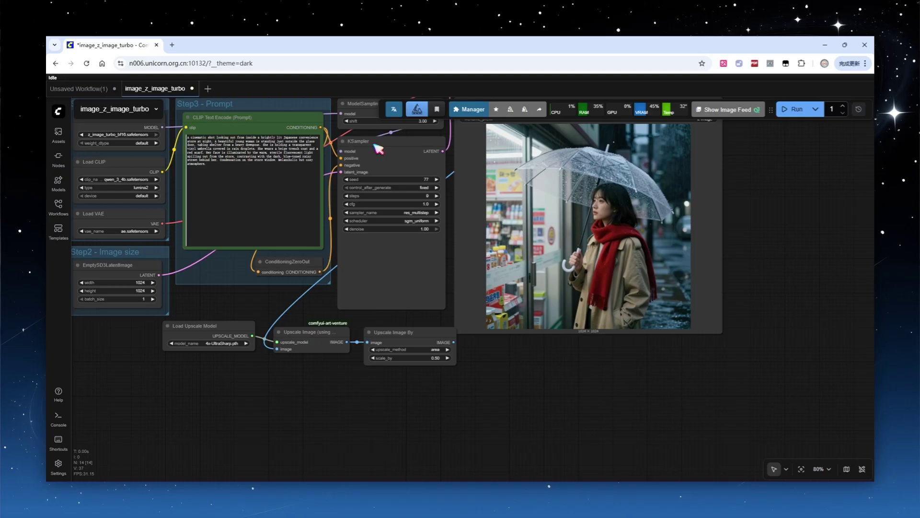
left_click(378, 150)
key("ctrl+c")
key("ctrl+v")
scroll(383, 210, "down", 3)
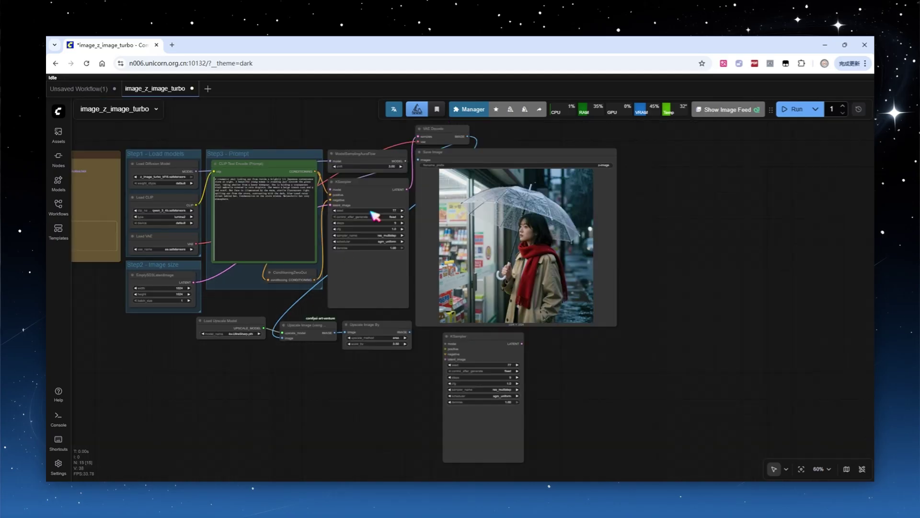
left_click_drag(406, 160, 448, 344)
scroll(407, 371, "up", 1)
left_click_drag(307, 150, 451, 346)
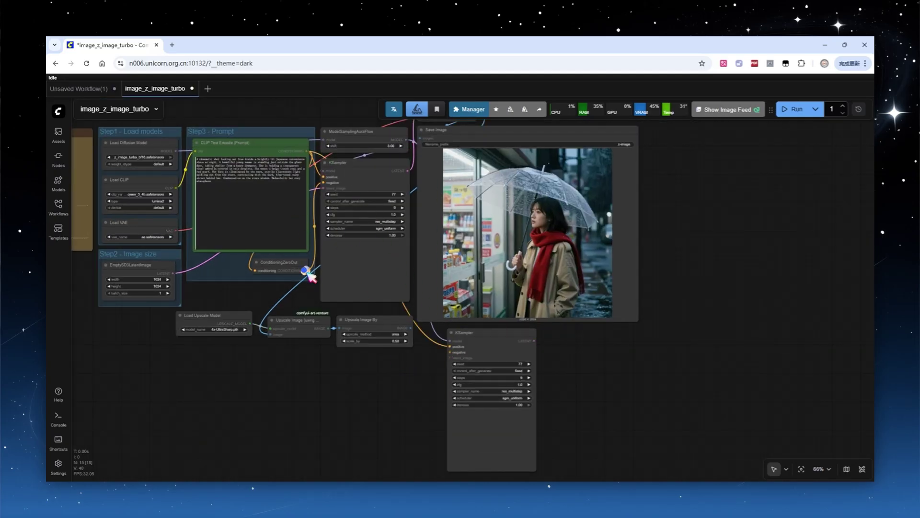
left_click_drag(305, 270, 451, 352)
Step: Encode the rescaled image via VAE Encode into the second KSampler with denoise 0.20
scroll(348, 372, "up", 2)
double_click(352, 374)
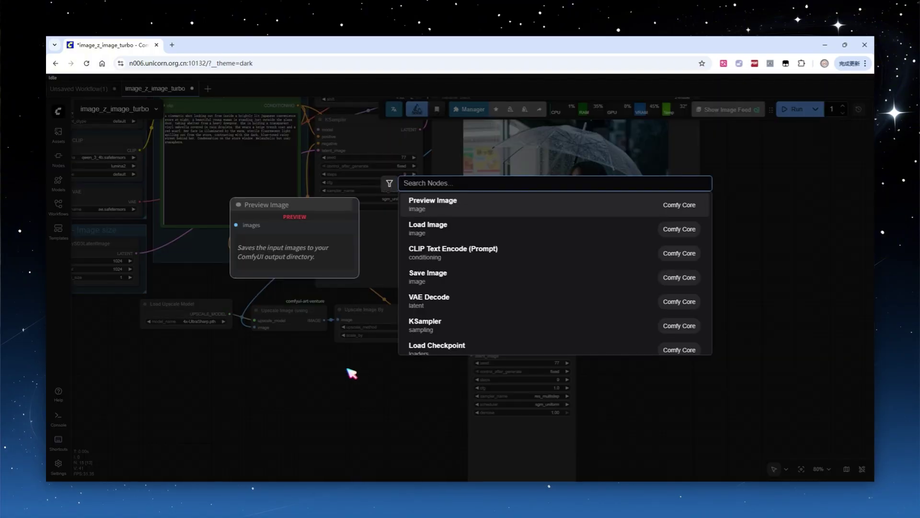
key("Escape")
left_click_drag(423, 319, 366, 368)
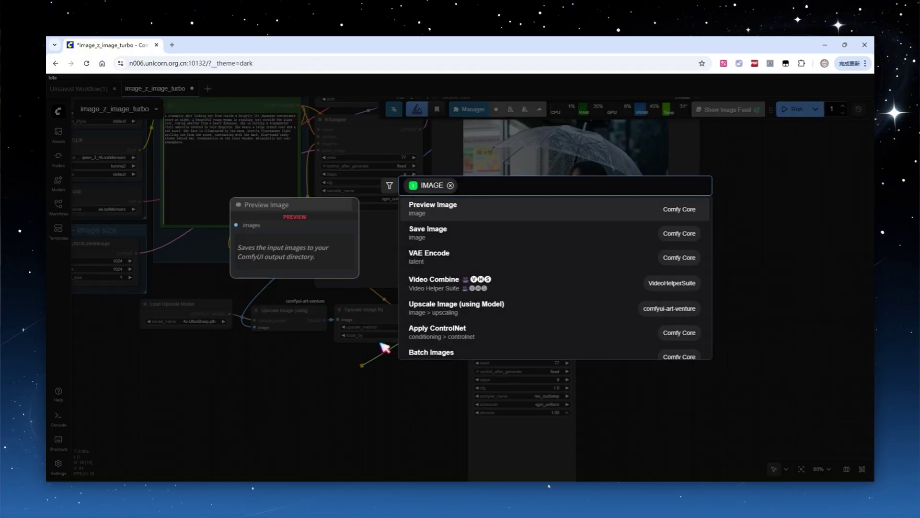
key("Down")
key("Down")
key("Return")
left_click_drag(139, 202, 472, 355)
type("0.2")
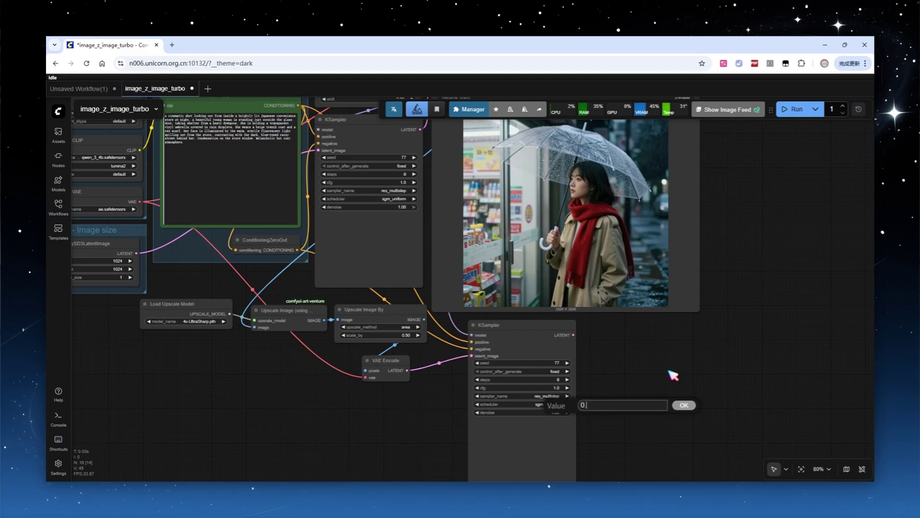
key("Return")
Step: Add an Image Comparer for both results and run the workflow
scroll(672, 379, "down", 2)
left_click_drag(438, 353, 455, 359)
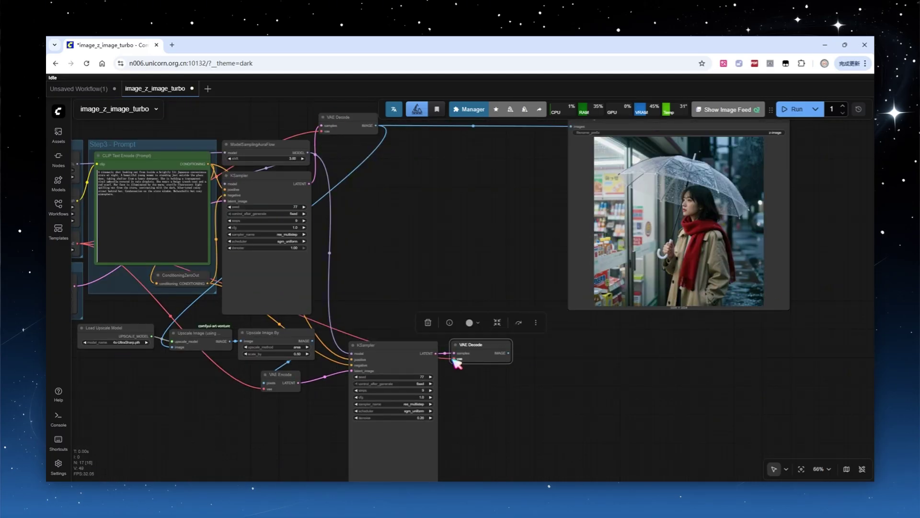
type("com")
left_click(476, 206)
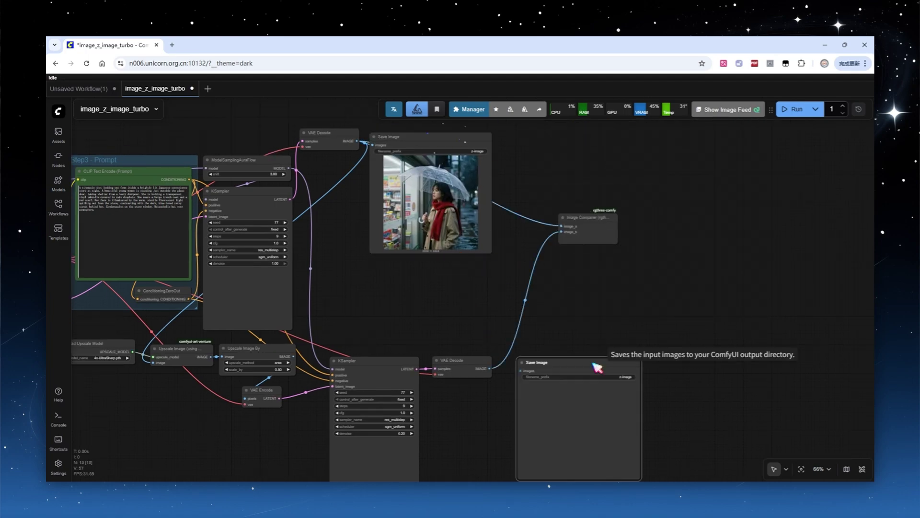
left_click(597, 367)
left_click(793, 109)
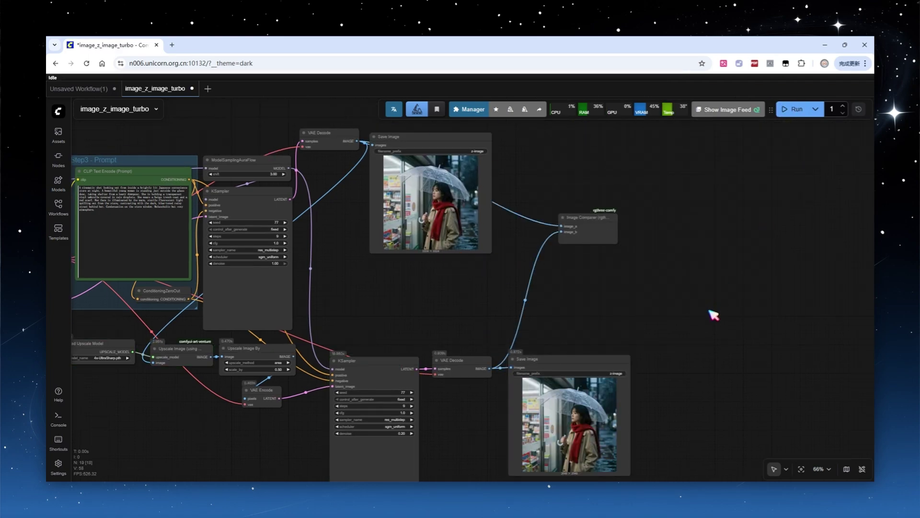
Step: Zoom over the Image Comparer to inspect the original against the upscaled, re-sampled image
scroll(588, 345, "up", 14)
scroll(622, 207, "down", 10)
scroll(709, 374, "up", 10)
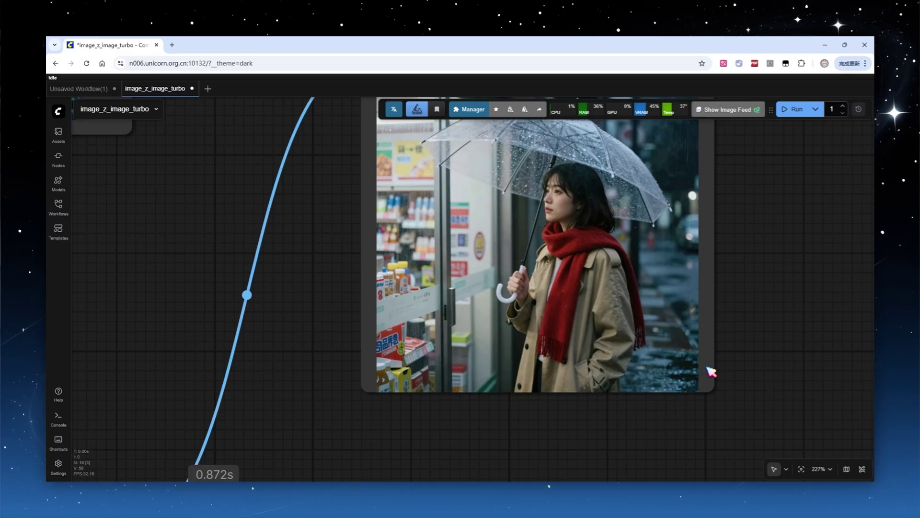
scroll(757, 281, "up", 2)
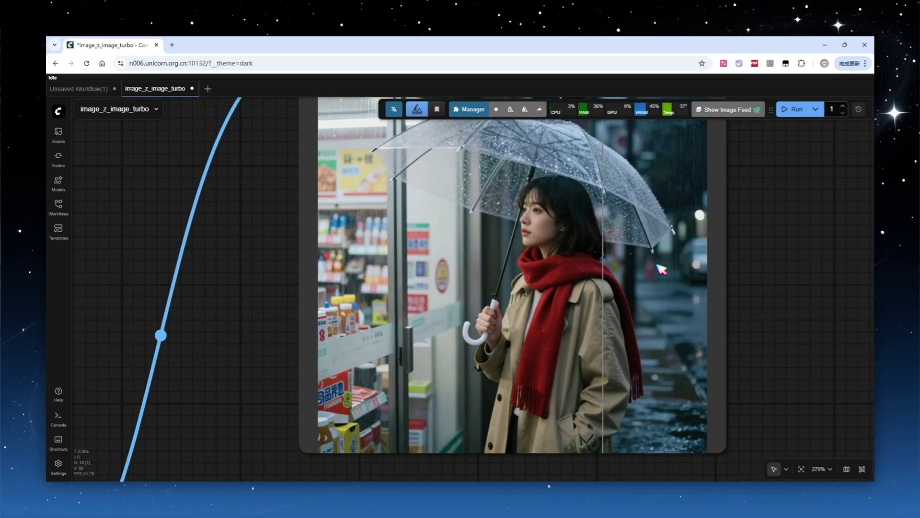
scroll(552, 216, "up", 8)
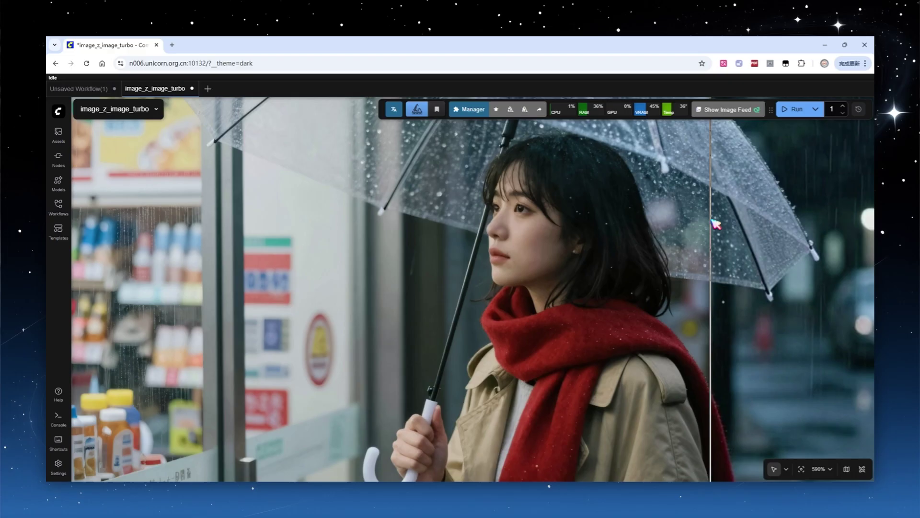
scroll(712, 223, "down", 12)
Step: Delete the Upscale Image and VAE Encode nodes of the model-upscale chain
scroll(716, 223, "down", 13)
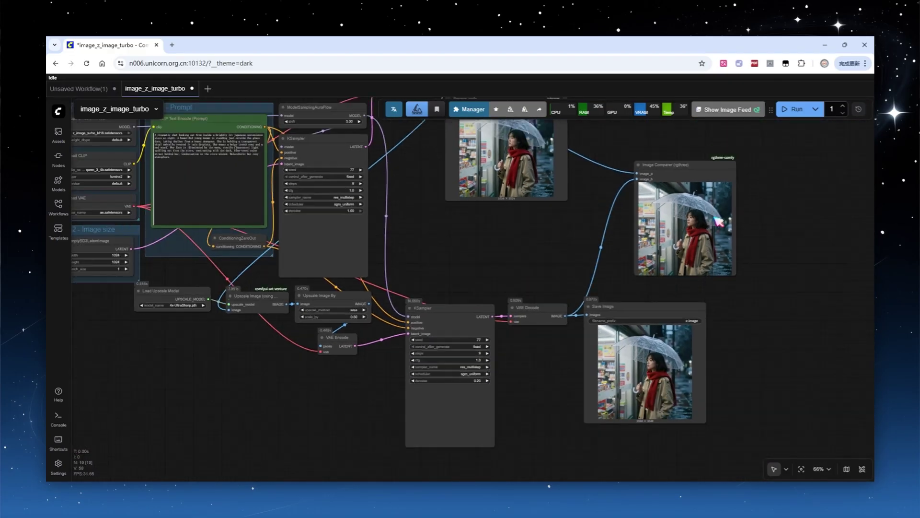
left_click_drag(551, 266, 606, 251)
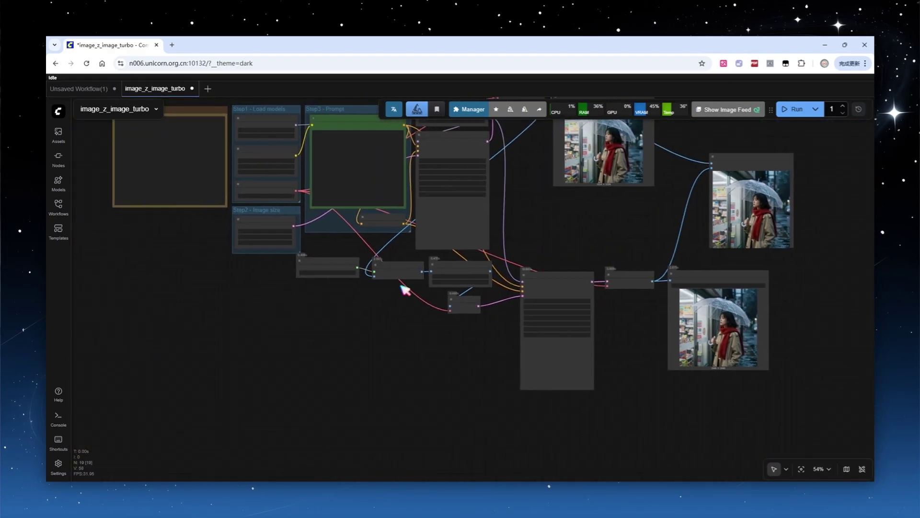
scroll(417, 290, "up", 3)
left_click_drag(503, 324, 285, 261)
key("Delete")
Step: Wire an Upscale Latent By node at 2.00 bicubic into the second KSampler, denoise 0.55
key("ctrl+z")
scroll(695, 411, "up", 4)
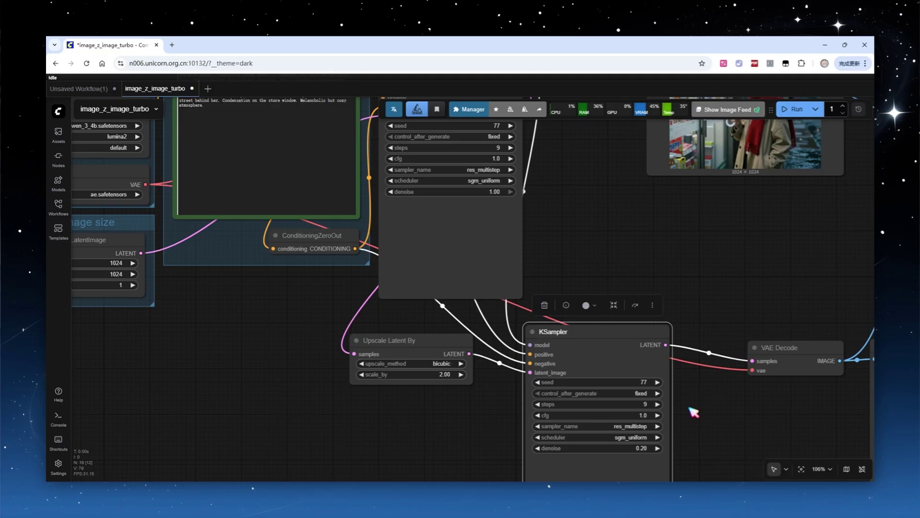
scroll(694, 411, "down", 3)
left_click(672, 354)
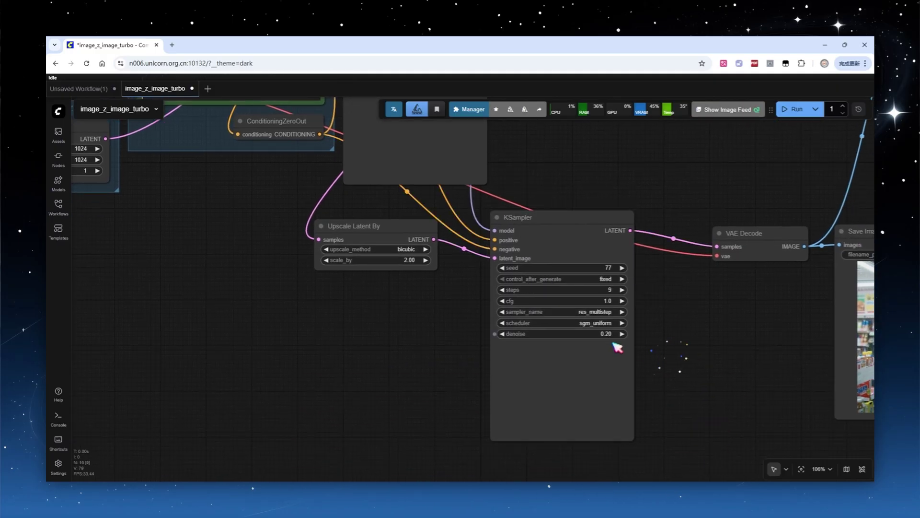
left_click(596, 335)
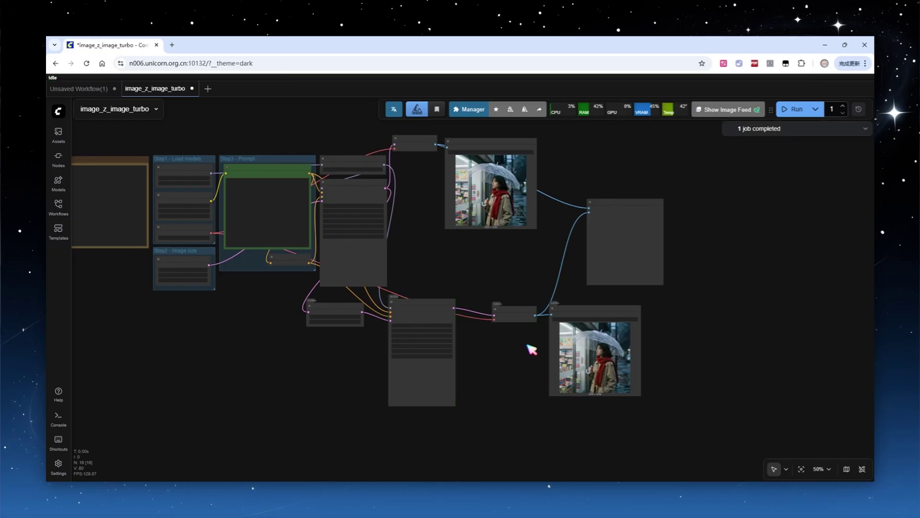
Step: Zoom into the Image Comparer to inspect the latent-upscaled result
scroll(641, 387, "up", 12)
scroll(611, 317, "up", 8)
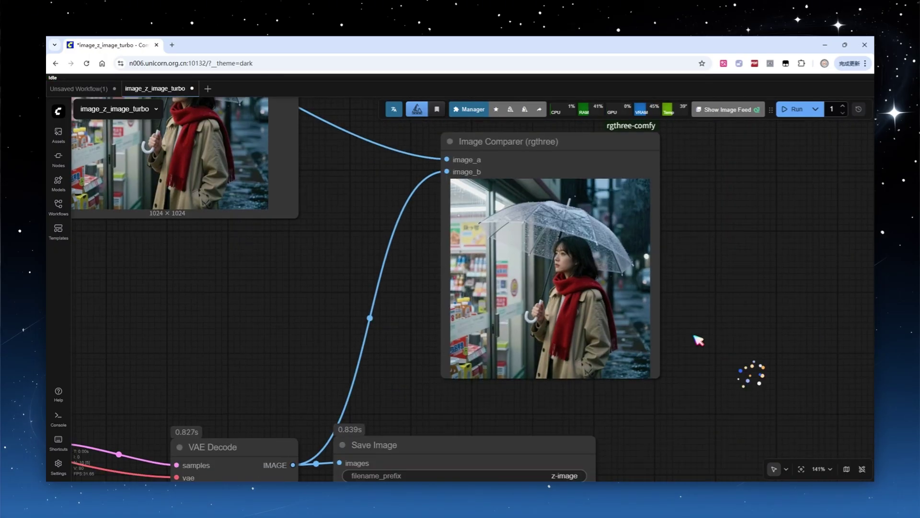
scroll(561, 249, "up", 12)
scroll(485, 177, "up", 4)
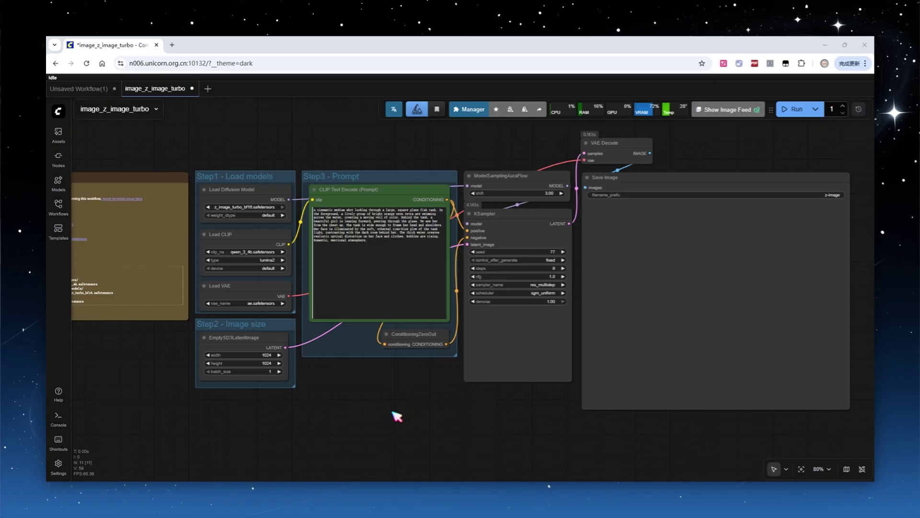
Step: Add the ModelPatchLoader ControlNet and route the model through it to KSampler, with the VAE connected
scroll(444, 315, "up", 3)
scroll(369, 342, "up", 1)
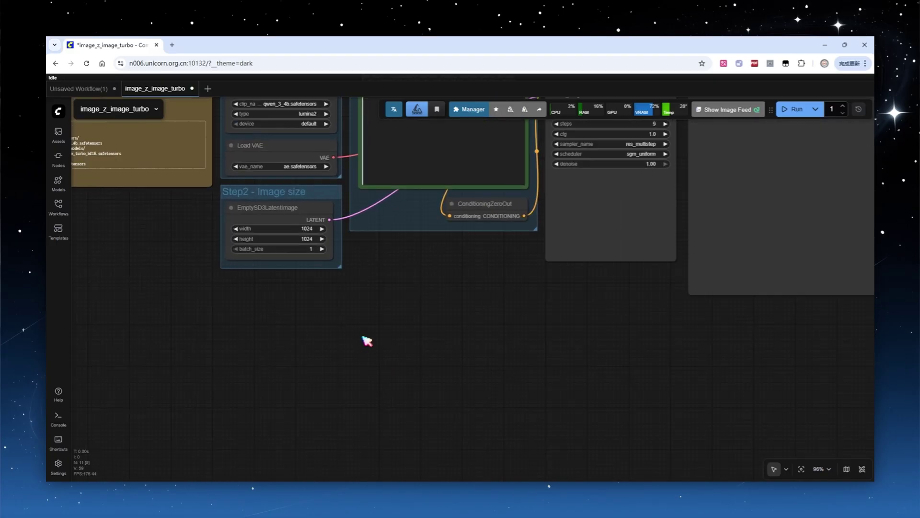
key("ctrl+v")
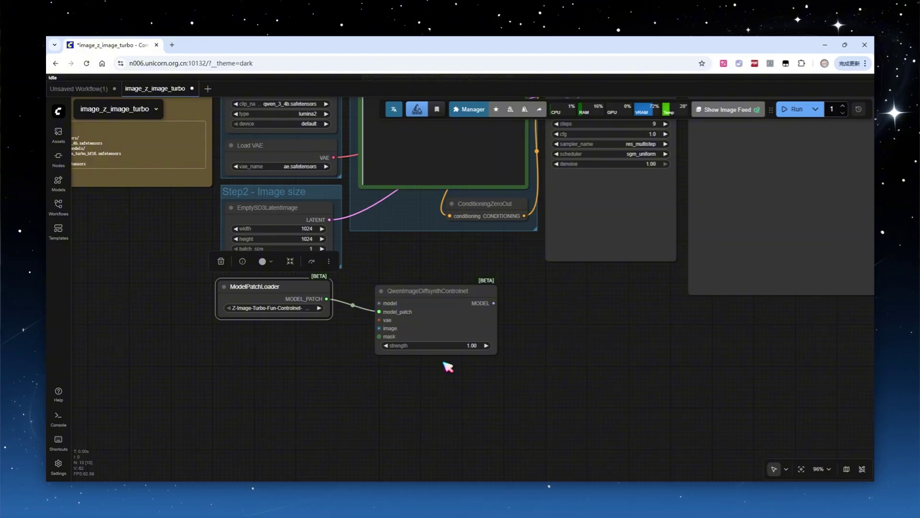
left_click(445, 365)
scroll(523, 345, "down", 4)
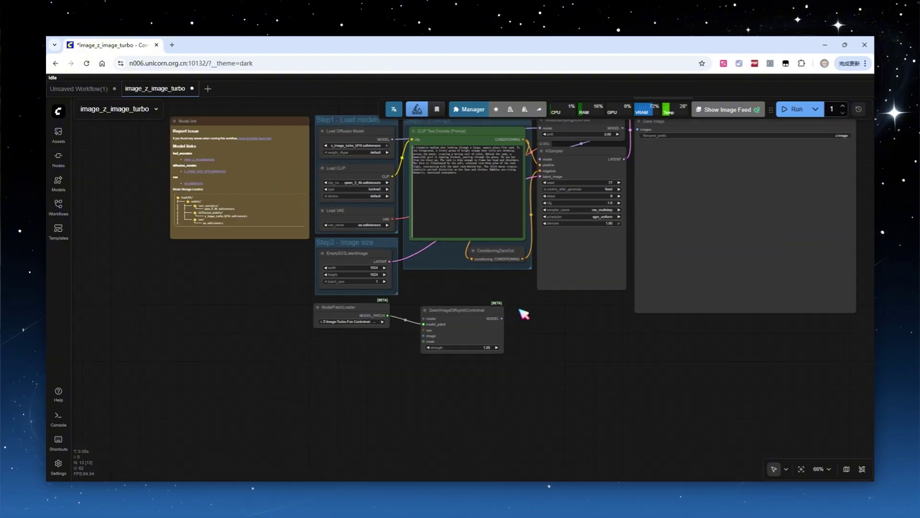
left_click_drag(604, 168, 425, 354)
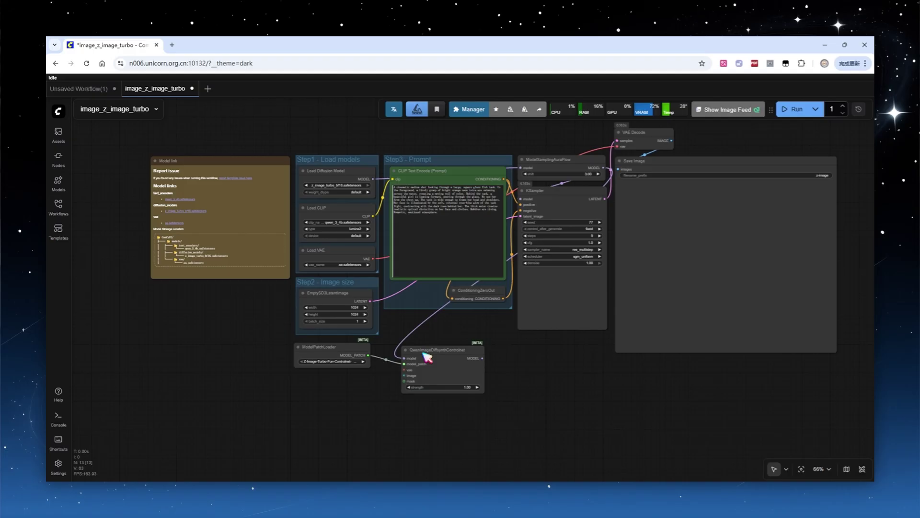
left_click_drag(483, 358, 550, 200)
left_click_drag(374, 259, 404, 370)
Step: Attach a Preview Image node to the Openpose preprocessor's output
scroll(390, 387, "up", 4)
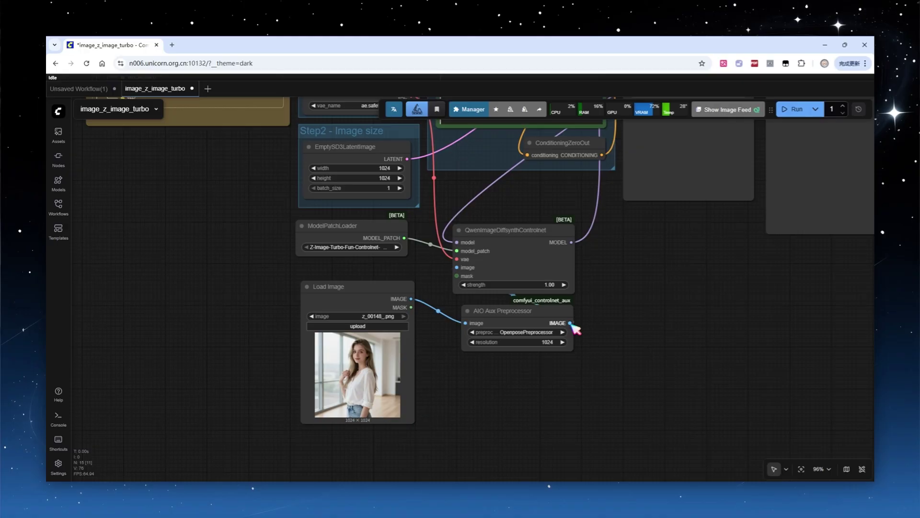
left_click_drag(571, 324, 615, 322)
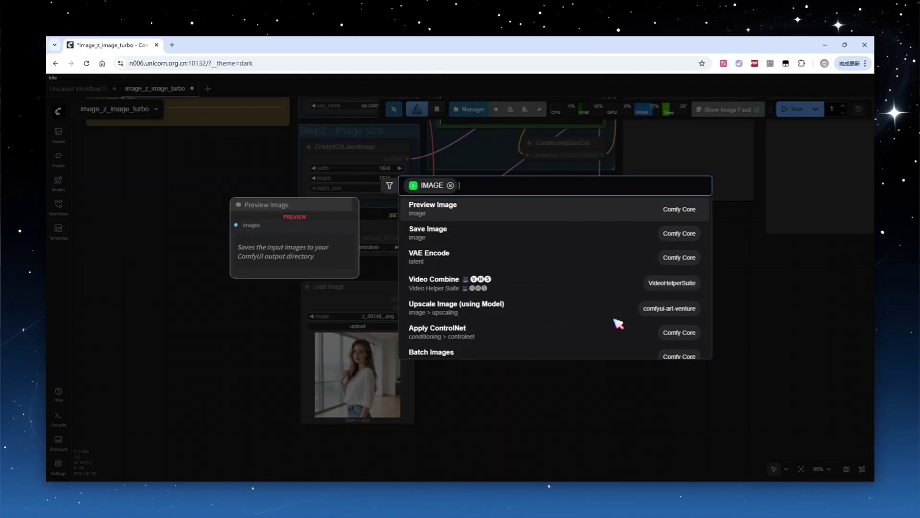
left_click(477, 211)
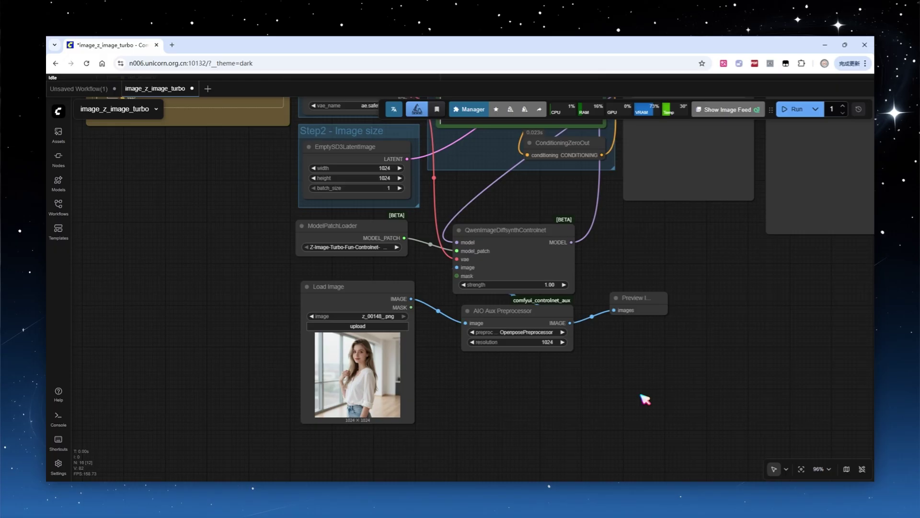
Step: Paste the sunset wheat-field portrait prompt and generate the pose-guided image
scroll(644, 399, "up", 5)
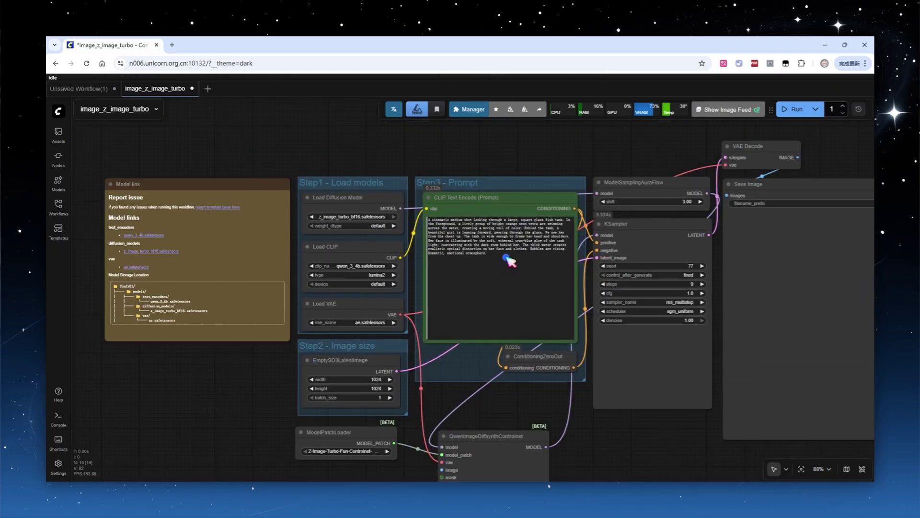
left_click(508, 259)
key("ctrl+a")
type("A dreamy, sun-drenched portrait of a young lady standing waist-deep in a golden wheat field during sunset.")
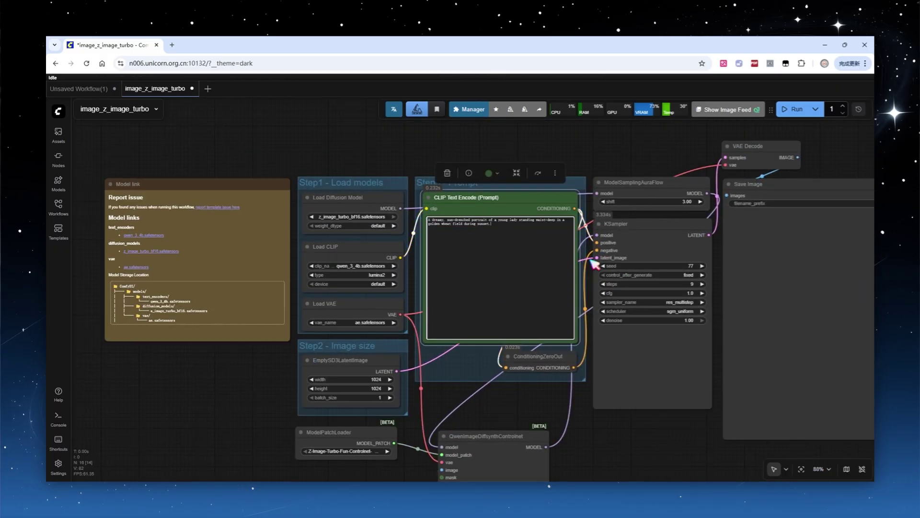
left_click(793, 109)
scroll(634, 386, "down", 3)
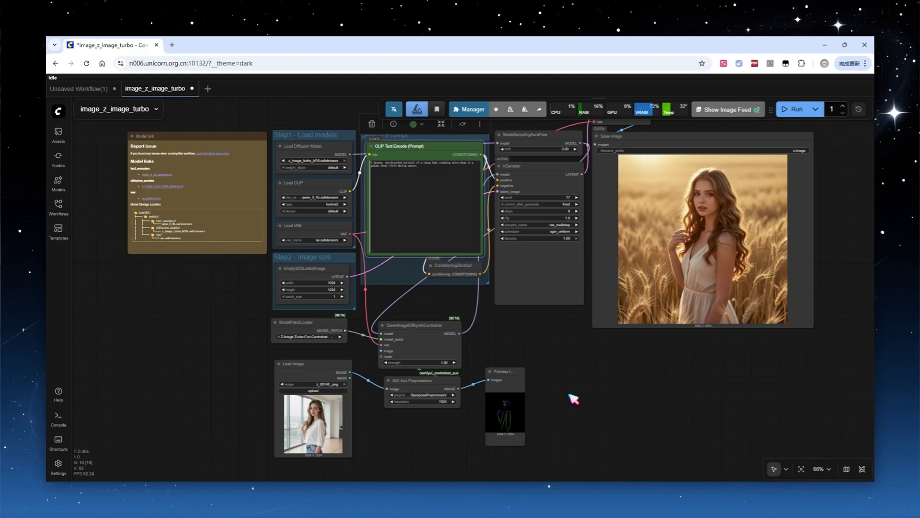
left_click(479, 463)
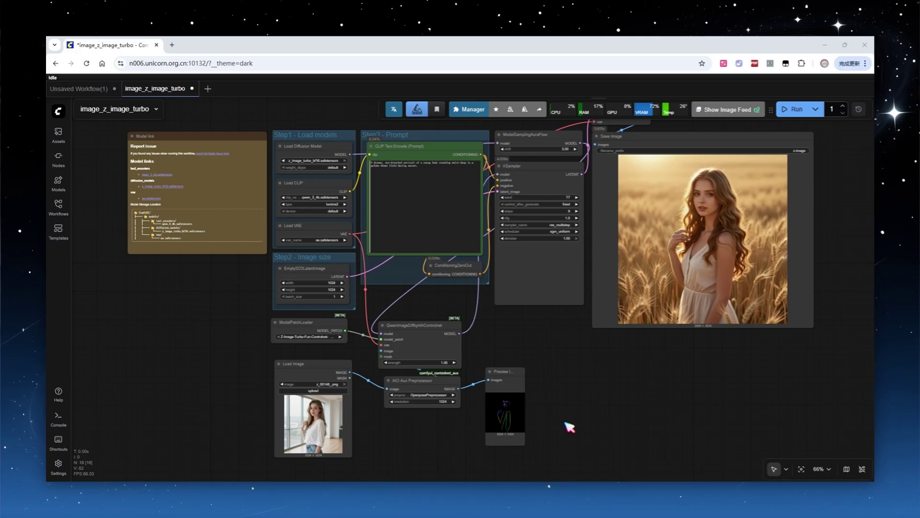
Step: Delete the ControlNet, preprocessor, preview and patch loader nodes from the graph
left_click(565, 424)
left_click_drag(565, 425, 401, 331)
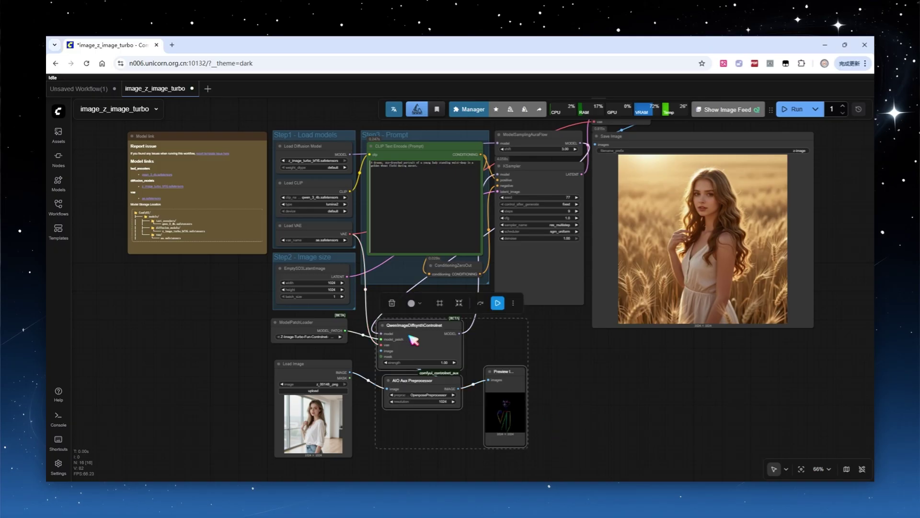
key("Delete")
left_click(318, 322)
key("Delete")
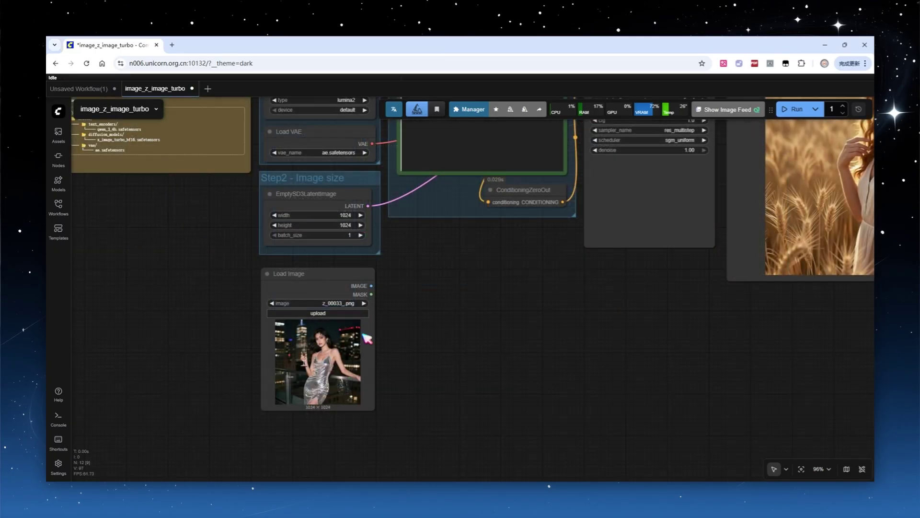
scroll(316, 387, "up", 6)
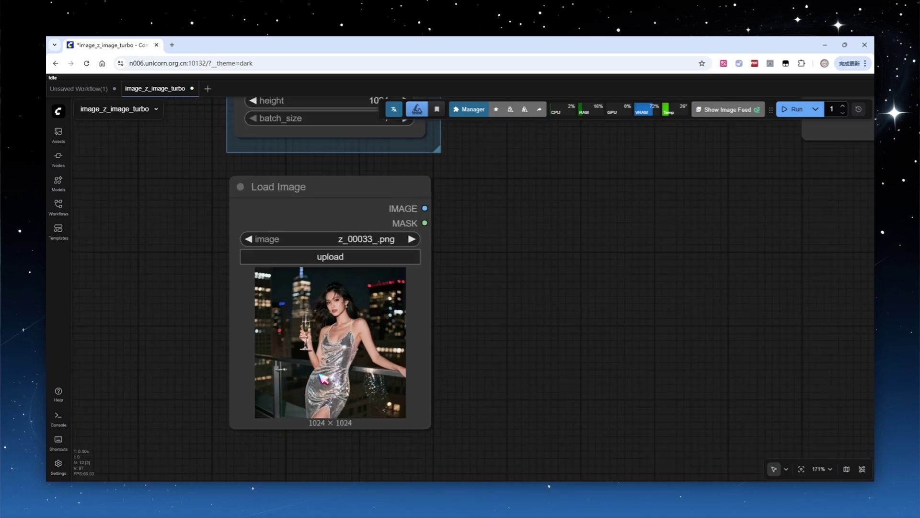
Step: Add a VAE Encode (for Inpainting) node and connect the Load Image MASK to its mask input
key("ctrl+shift+v")
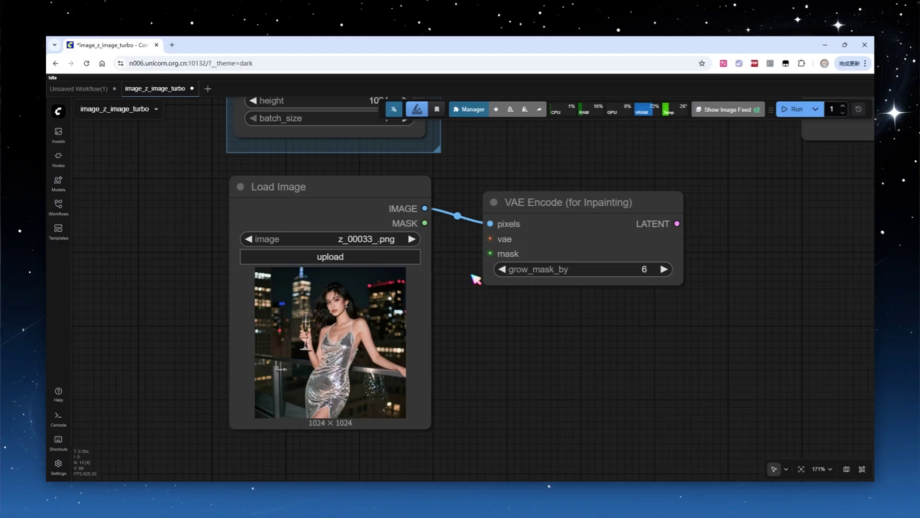
left_click(534, 202)
scroll(594, 268, "down", 7)
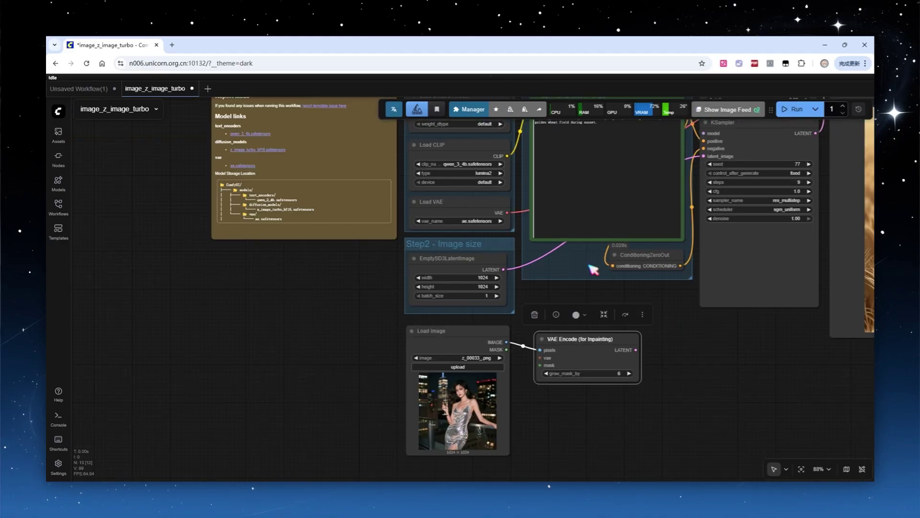
scroll(688, 292, "up", 7)
left_click_drag(516, 202, 581, 232)
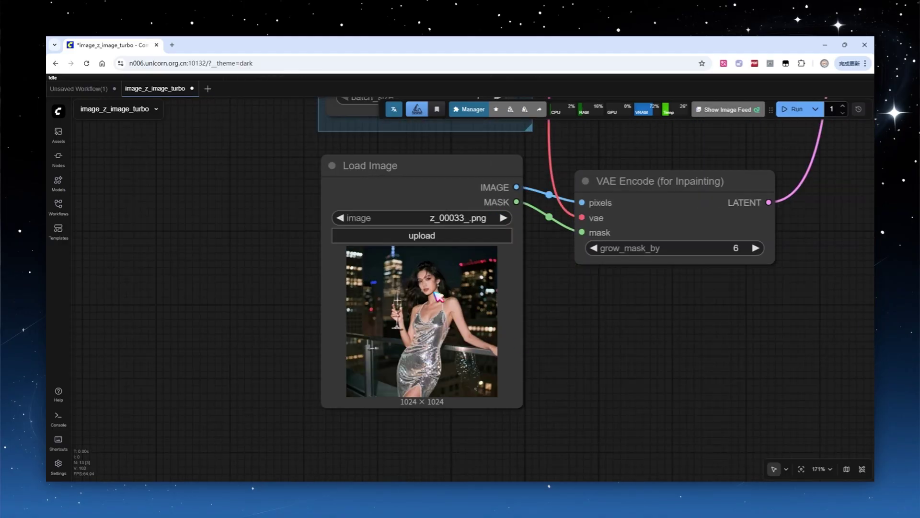
Step: In the MaskEditor, enlarge the brush, paint the photo's upper-left area and save the mask
right_click(476, 286)
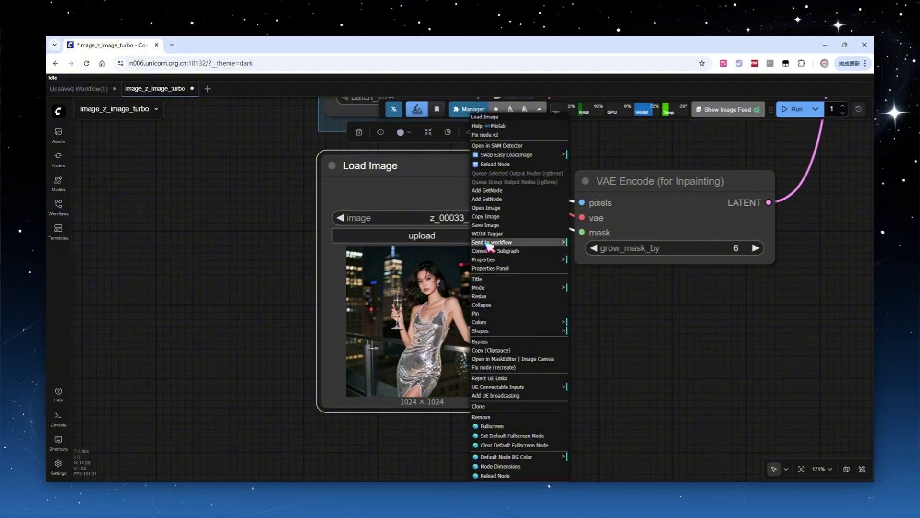
left_click(511, 358)
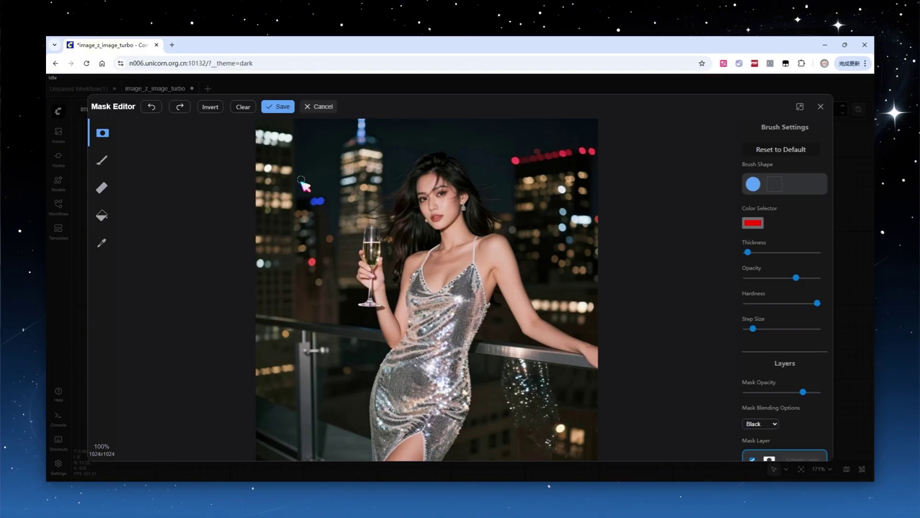
left_click_drag(748, 252, 754, 251)
mouse_move(281, 136)
left_mouse_down()
mouse_move(386, 156)
mouse_move(272, 174)
mouse_move(287, 135)
mouse_move(405, 141)
mouse_move(265, 183)
left_mouse_up()
left_click(278, 107)
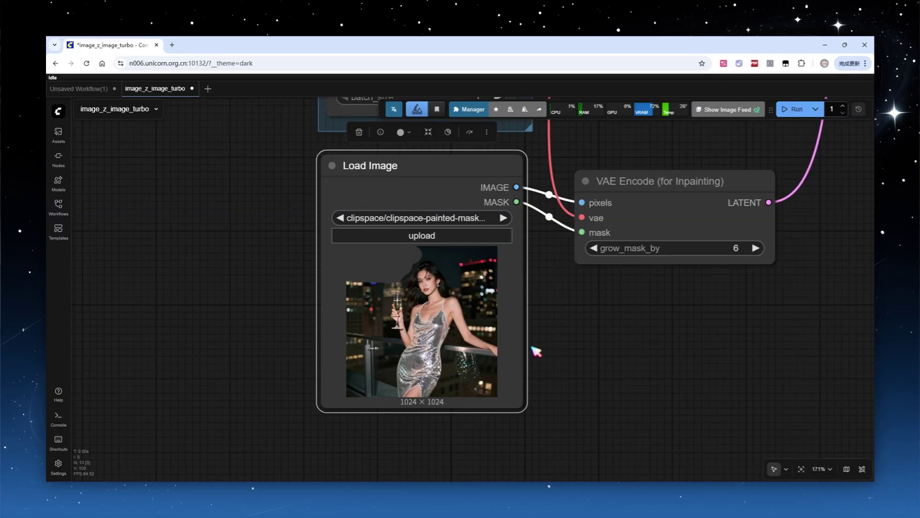
Step: Replace the prompt with the pasted Cheers text prompt and queue the inpainting generation
scroll(496, 215, "down", 5)
scroll(496, 215, "up", 2)
key("ctrl+a")
key("Delete")
type("text \"Cheers\"")
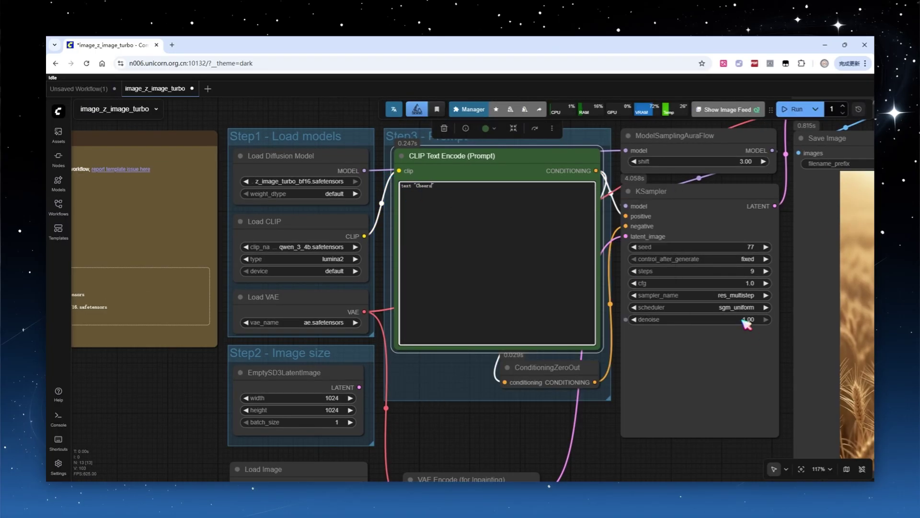
key("ctrl+Return")
scroll(555, 374, "down", 5)
left_click_drag(618, 455, 501, 395)
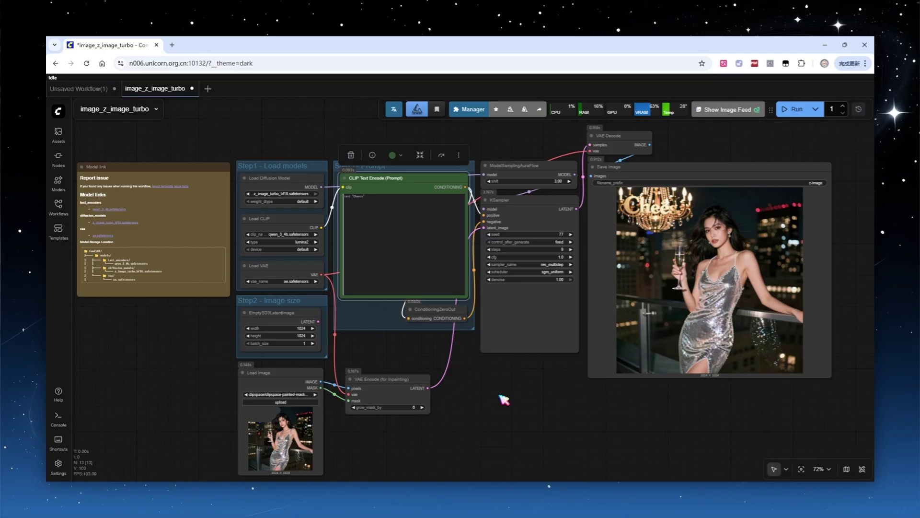
scroll(849, 214, "up", 3)
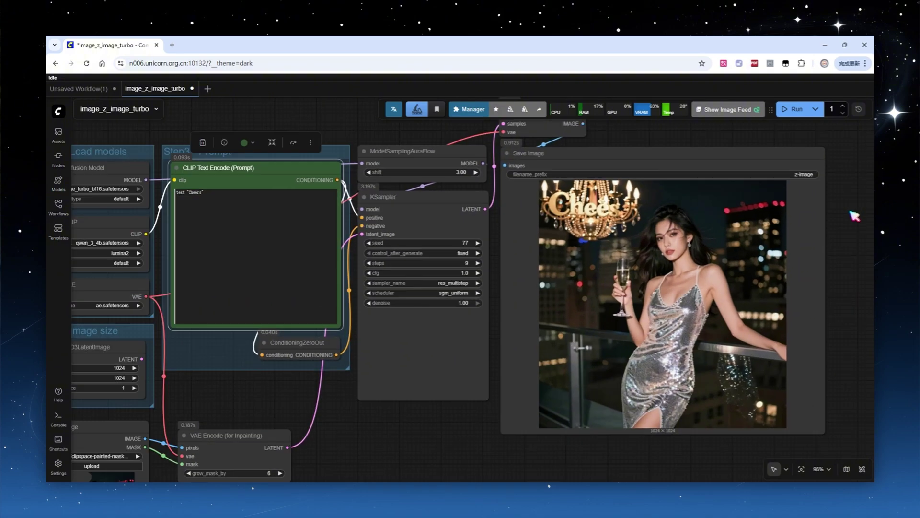
scroll(833, 109, "up", 3)
Step: Queue the inpainting run with a batch count of 4
left_click(793, 109)
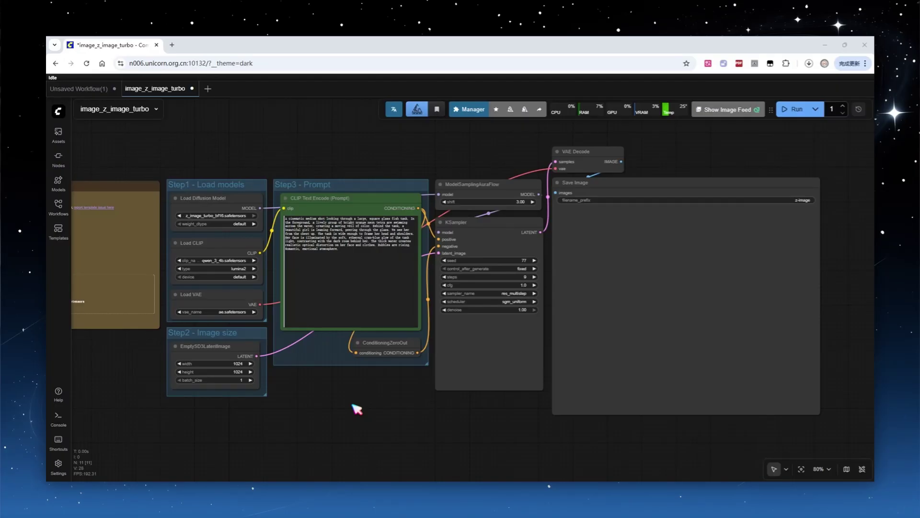
Step: Insert a LoRA loader into the model chain and choose Z-xhs888.safetensors
scroll(303, 149, "up", 3)
key("ctrl+z")
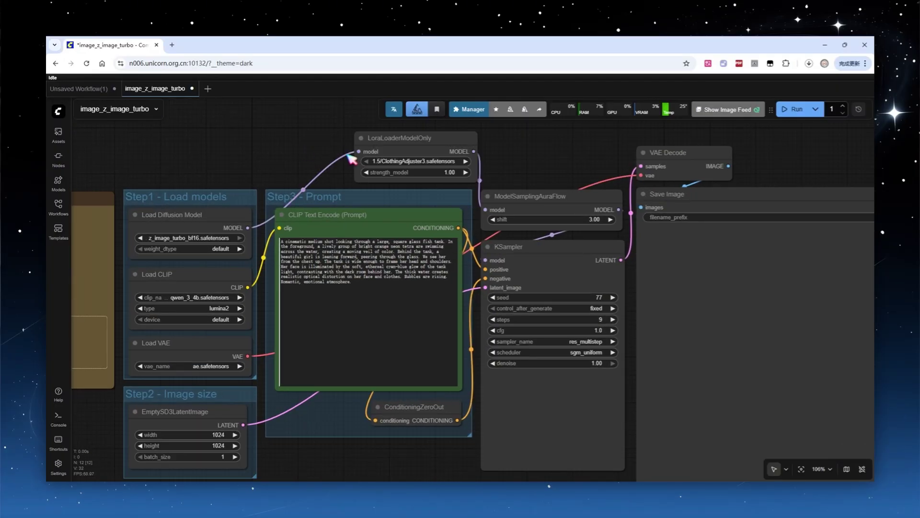
left_click(408, 161)
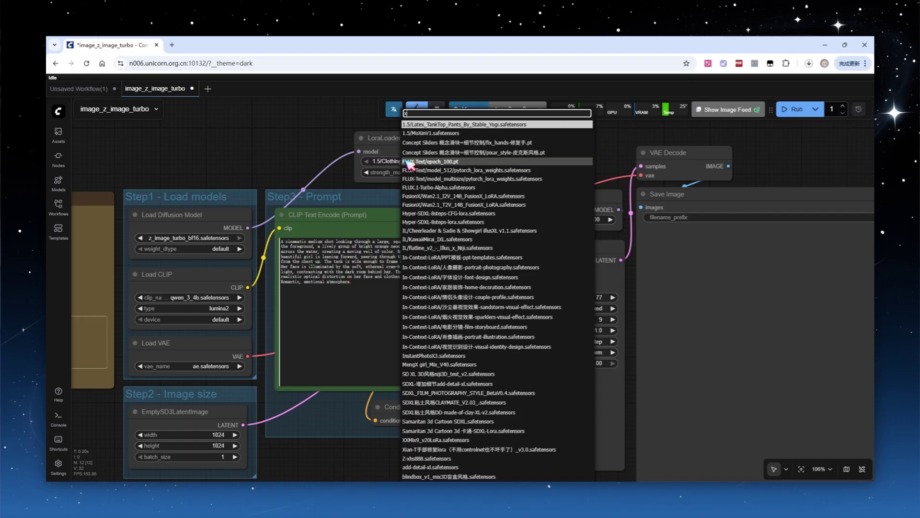
left_click(416, 171)
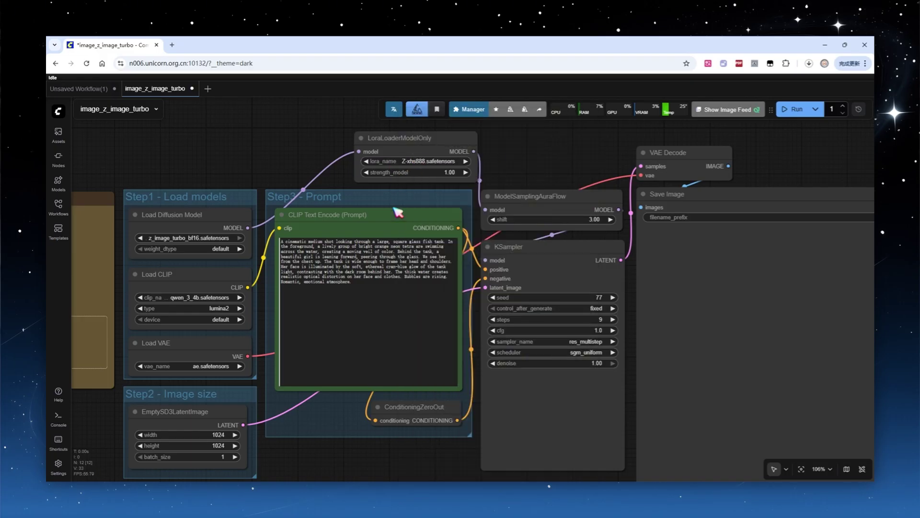
Step: Replace the fish-tank prompt with the white-sweater selfie prompt
left_click(362, 298)
key("ctrl+a")
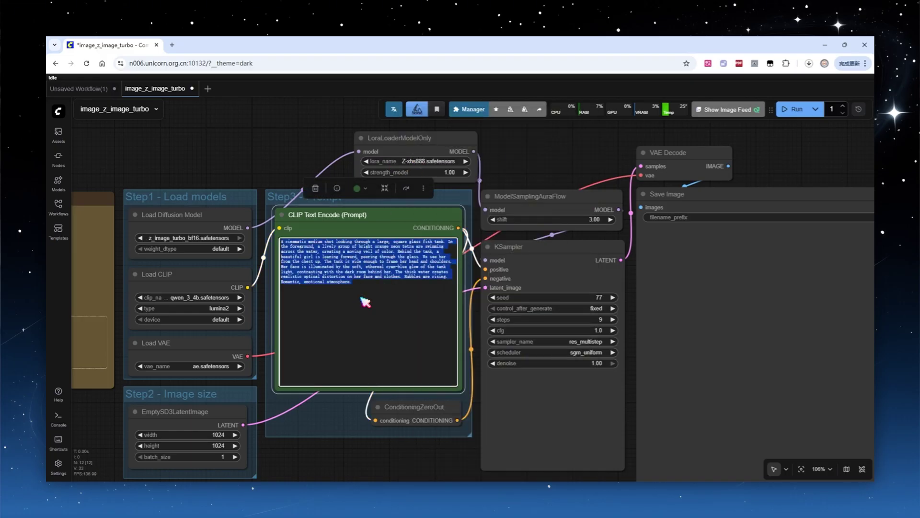
type("xhs888 woman, wearing a white sweater, took a selfie in the indoor sun with her phone in her hands, her hair messy, and smiled and winked at the camera.")
Step: Set the latent image height to 1536 and generate the 1024×1536 portrait
left_click_drag(314, 458, 329, 350)
left_click(220, 337)
type("1536")
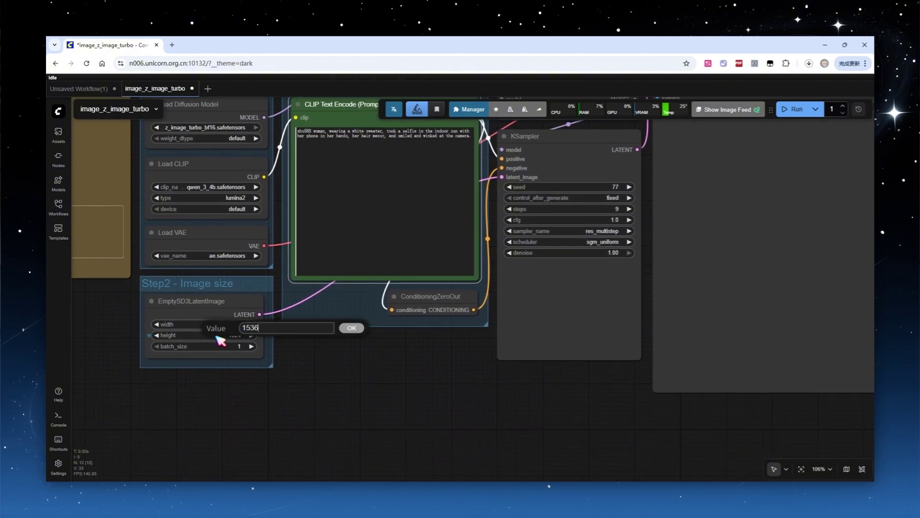
key("Return")
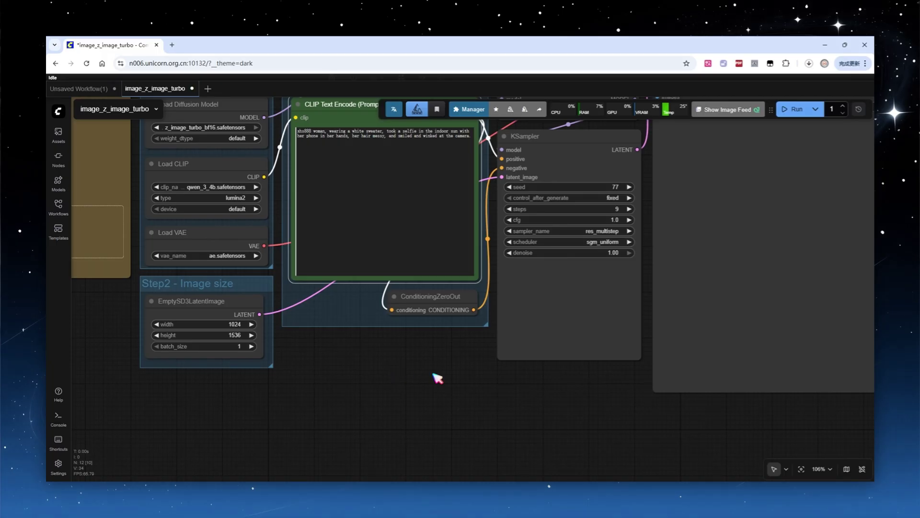
key("ctrl+Return")
scroll(471, 366, "down", 1)
left_click_drag(470, 366, 287, 417)
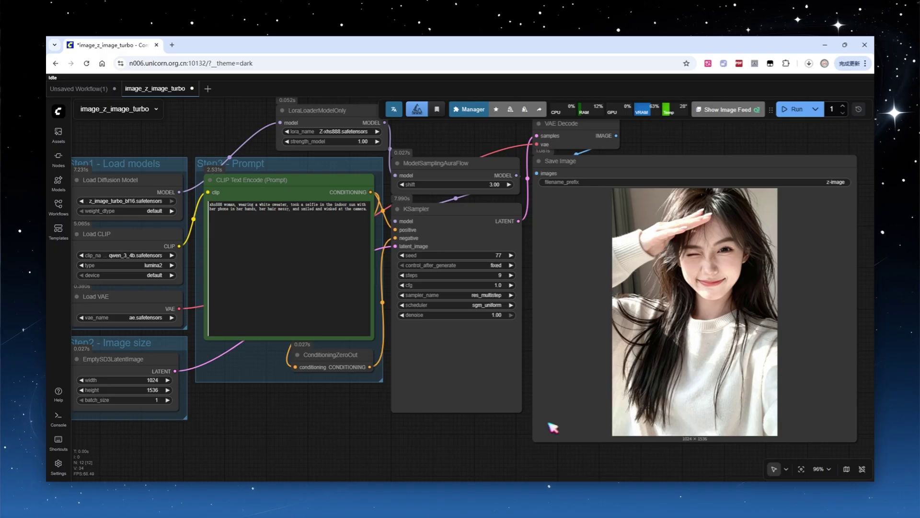
scroll(753, 400, "up", 4)
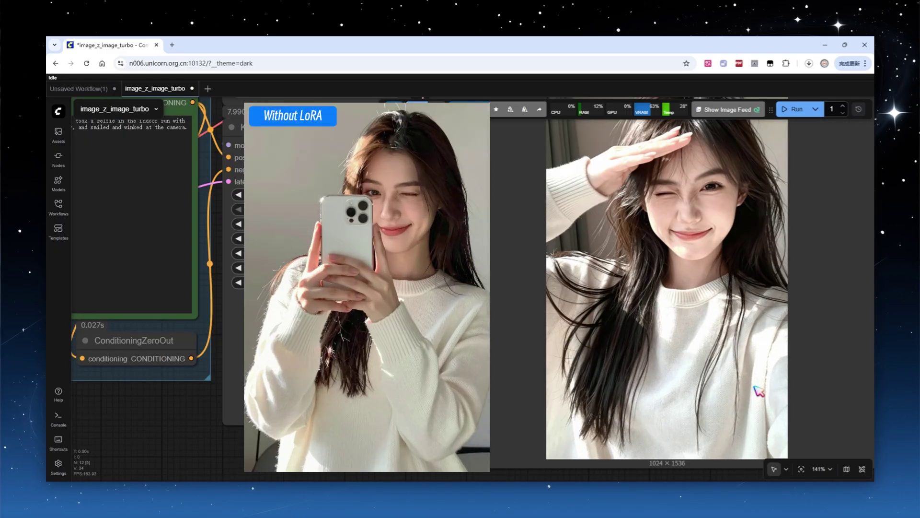